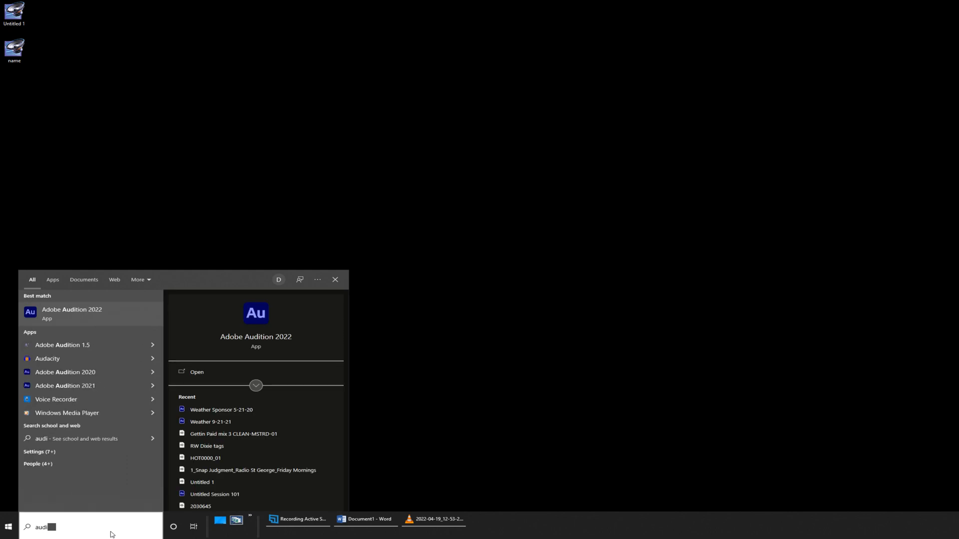
Launch Adobe Audition 2022 and turn on input signal metering in the level meters
click(97, 314)
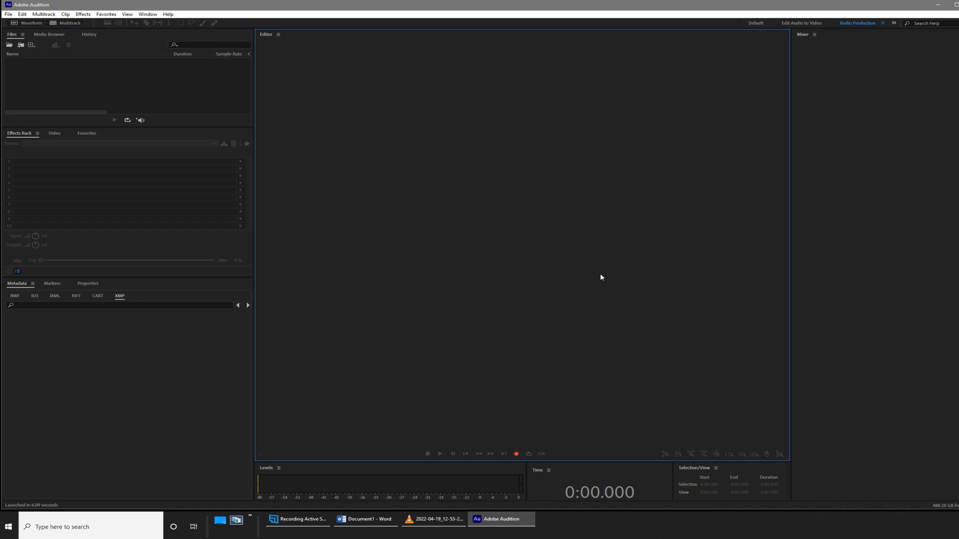
double_click(307, 491)
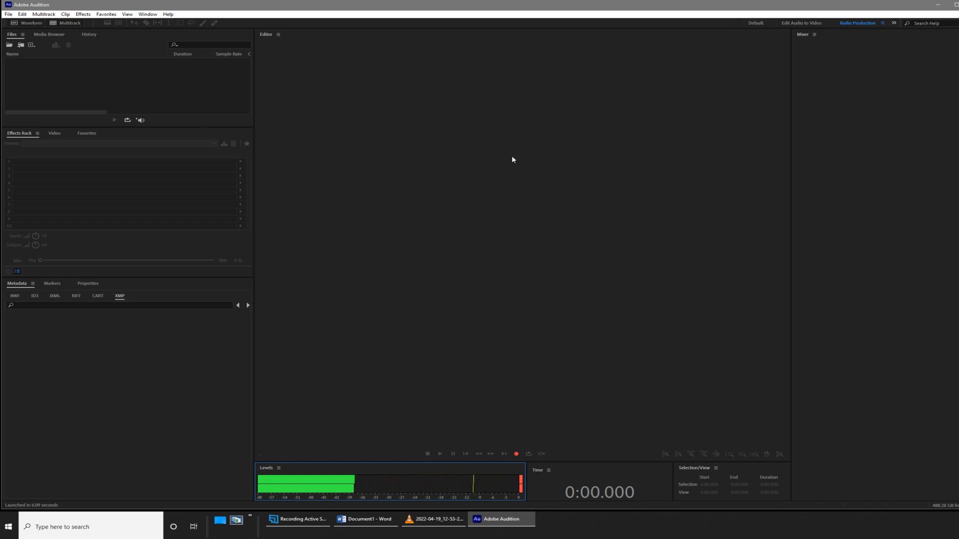
Create a new audio file named Untitled 1 at 44100 Hz, stereo and 16 bits
click(8, 14)
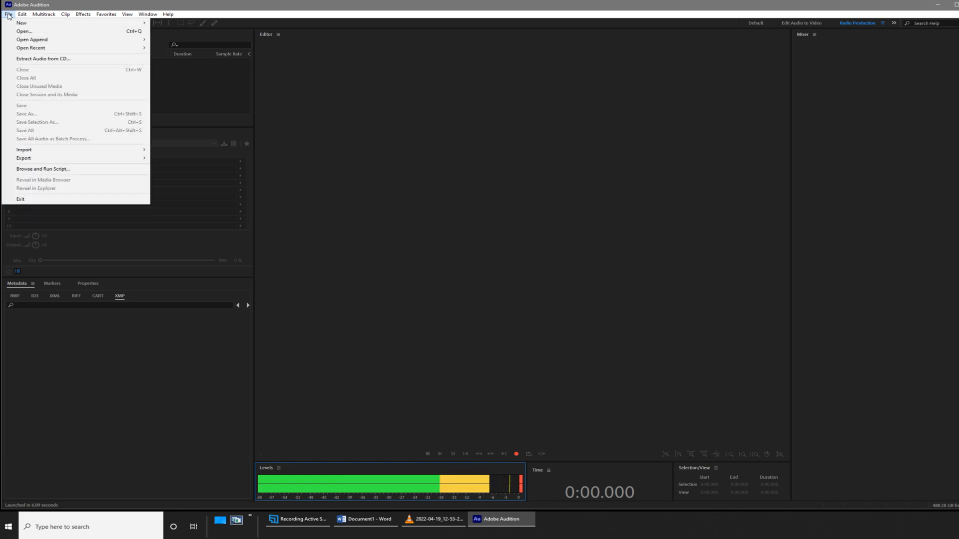
mouse_move(18, 26)
click(172, 31)
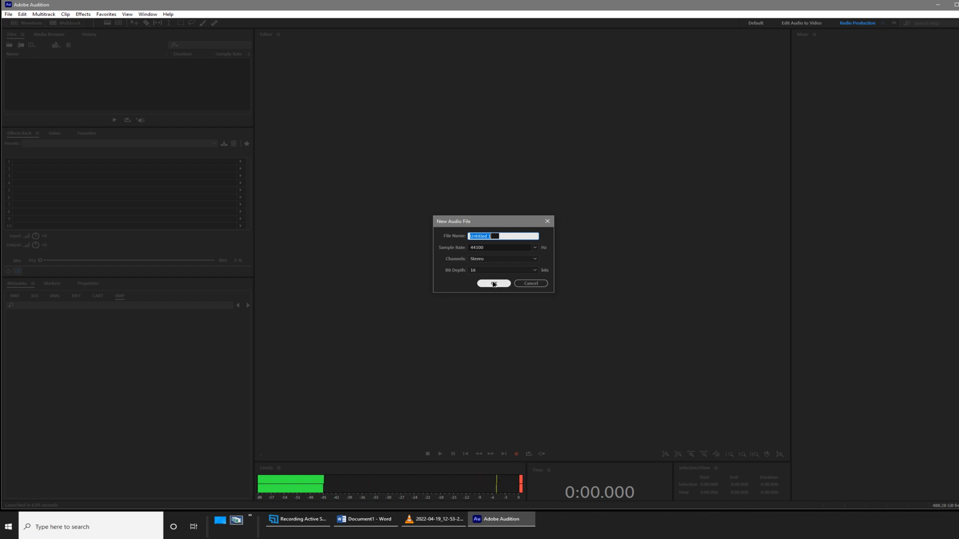
click(492, 283)
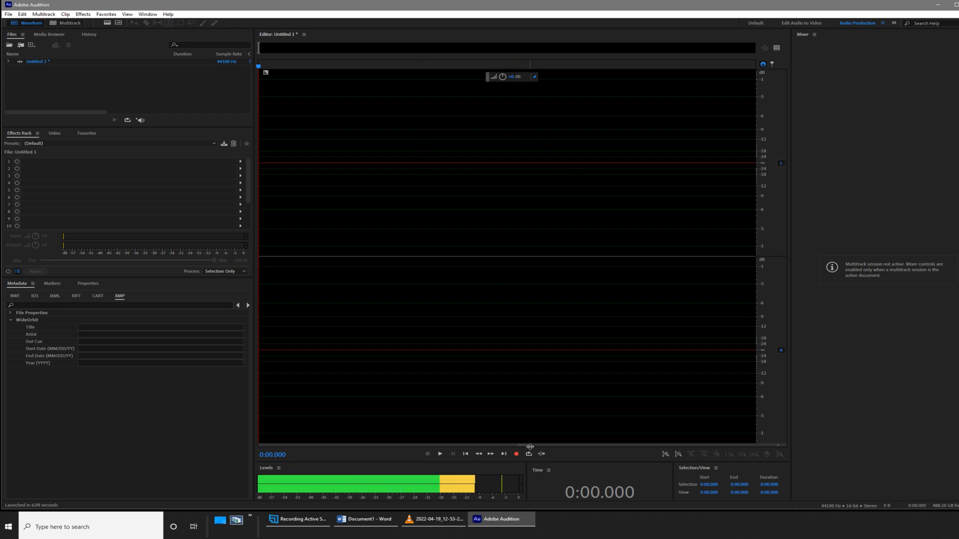
Record about 56 seconds of speech into the new audio file and stop the recording
click(517, 454)
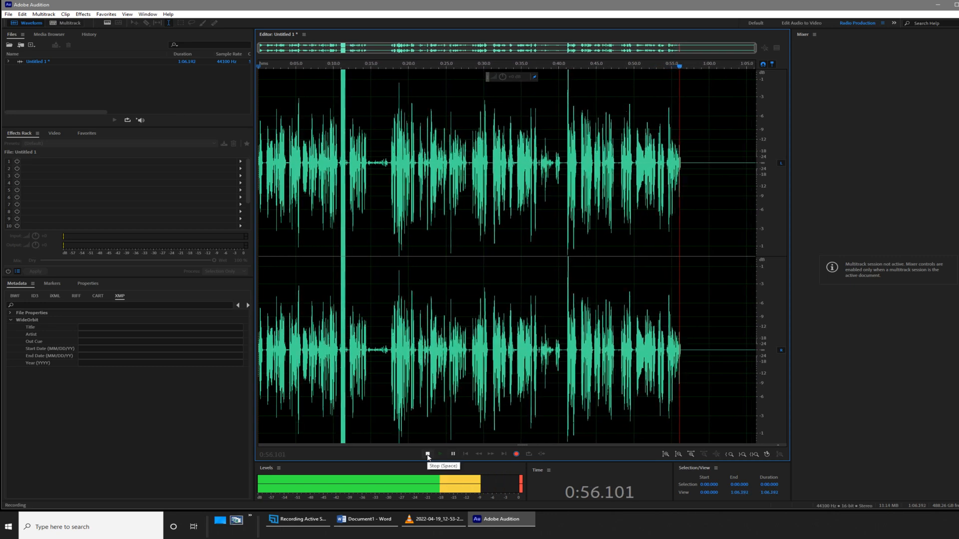
click(427, 454)
Move the playhead to several points in the recording and play briefly from about 17.5 seconds
click(492, 193)
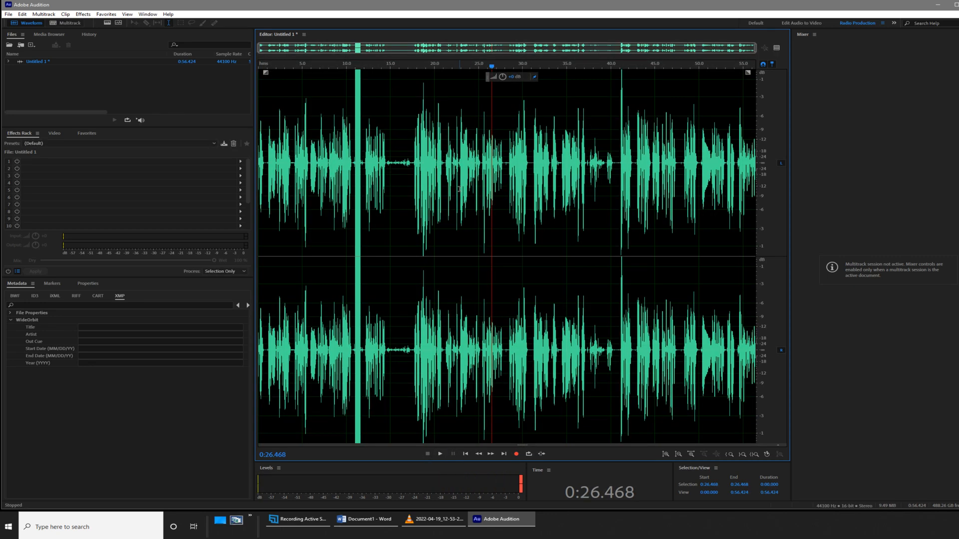
click(408, 149)
click(436, 154)
click(419, 157)
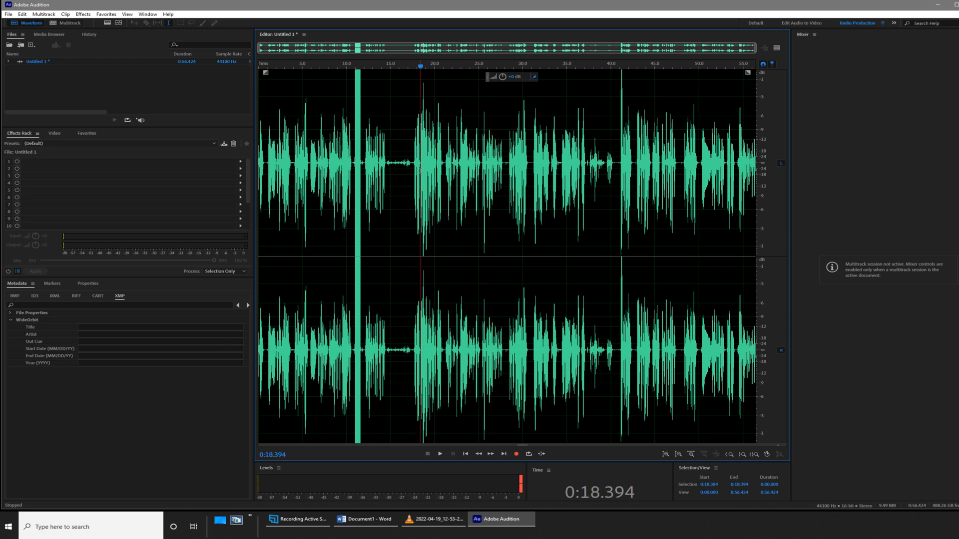
click(412, 161)
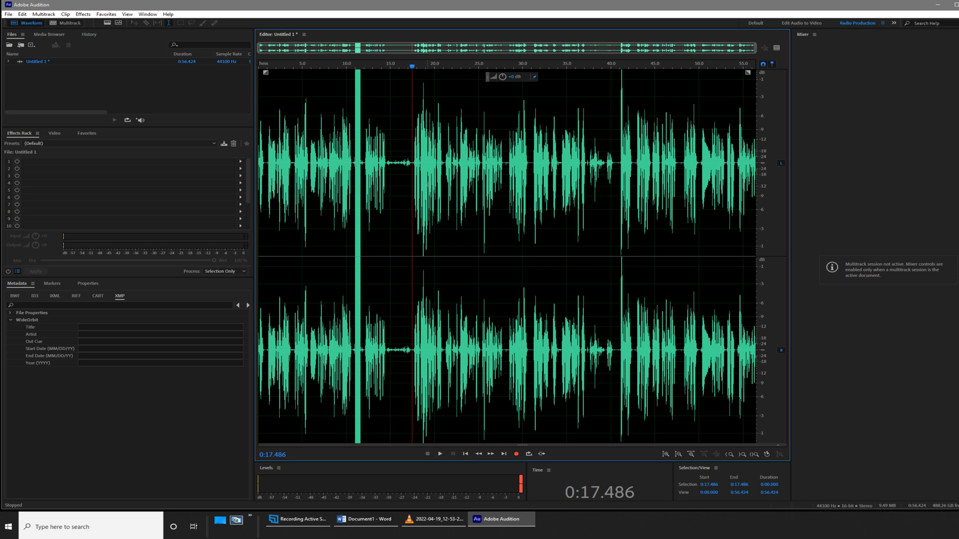
key(space)
key(space)
Play short passages of the recording from about 37.5, 11 and 15 seconds
click(589, 157)
key(space)
key(space)
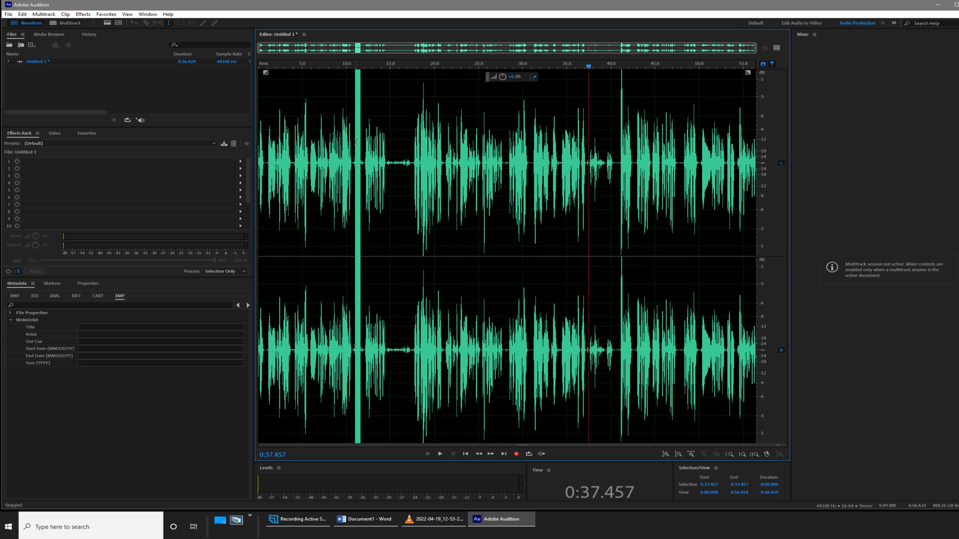
click(356, 142)
key(space)
key(space)
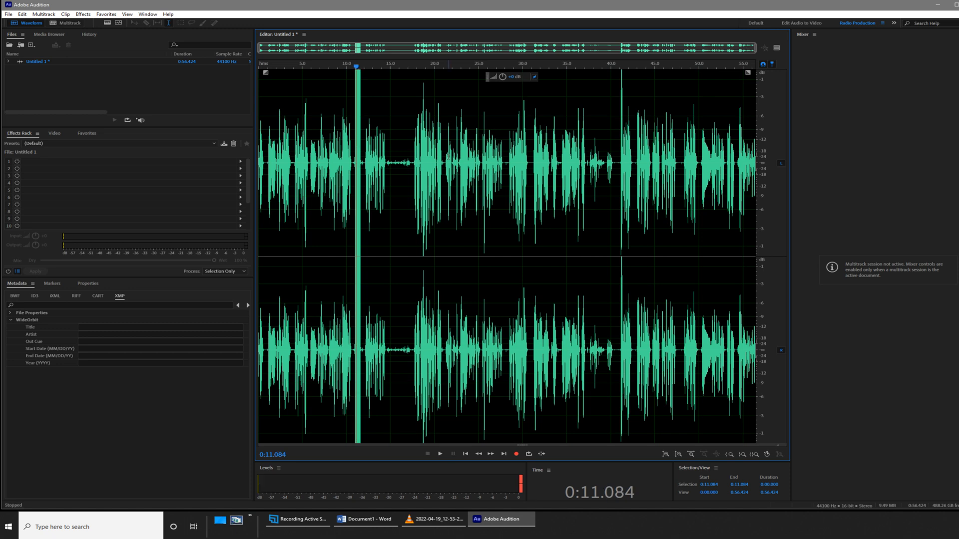
click(390, 161)
key(space)
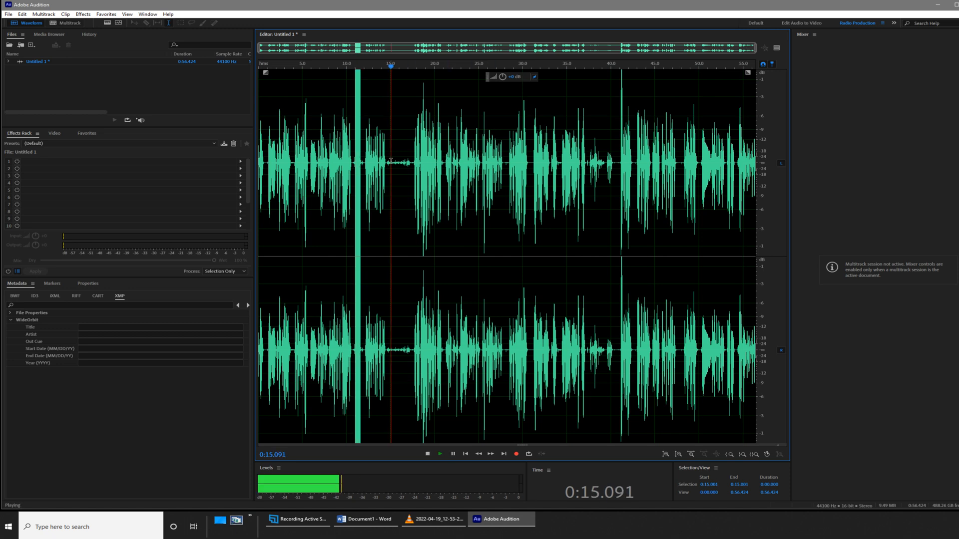
key(space)
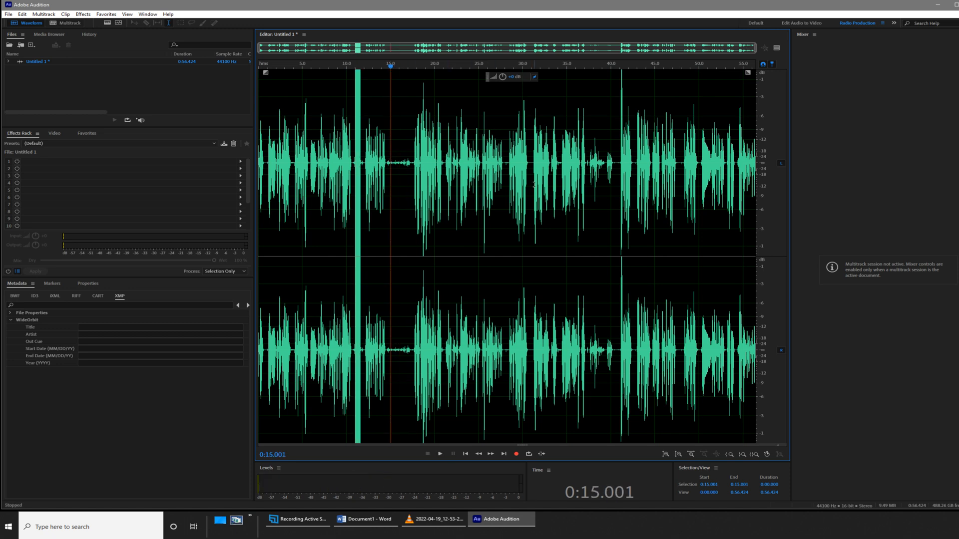
Select the speech between about 23.8 and 27.8 seconds in the waveform
click(463, 149)
scroll(464, 148, up, 15)
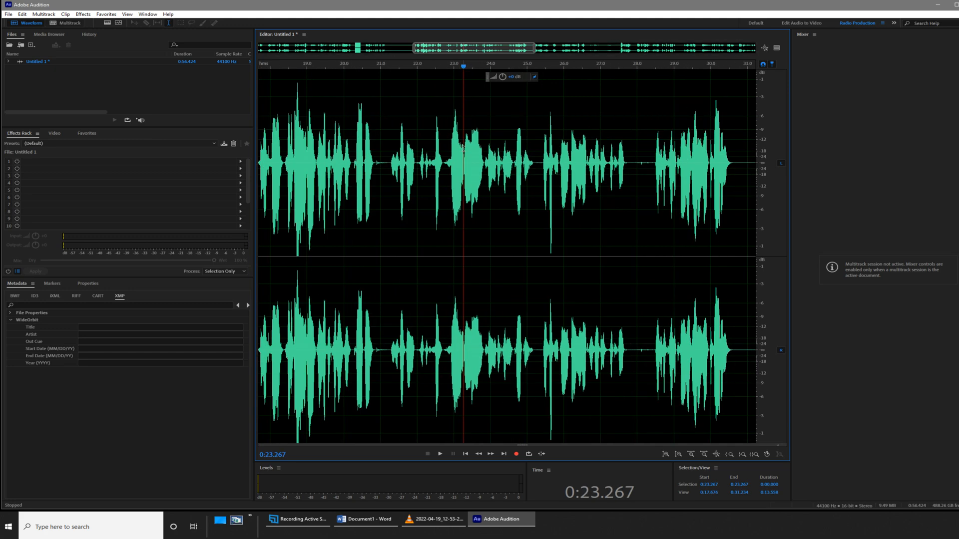
scroll(463, 149, down, 15)
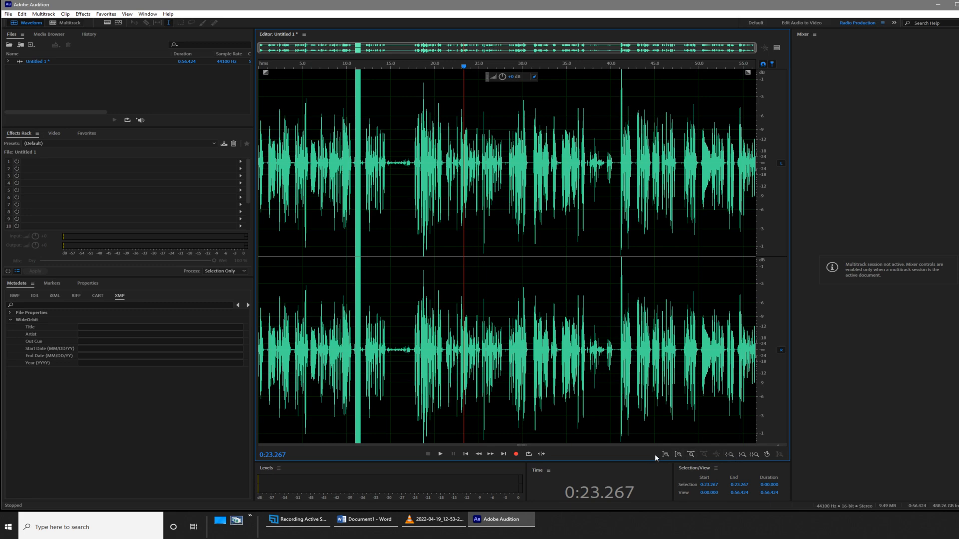
click(691, 454)
click(703, 455)
scroll(484, 183, up, 8)
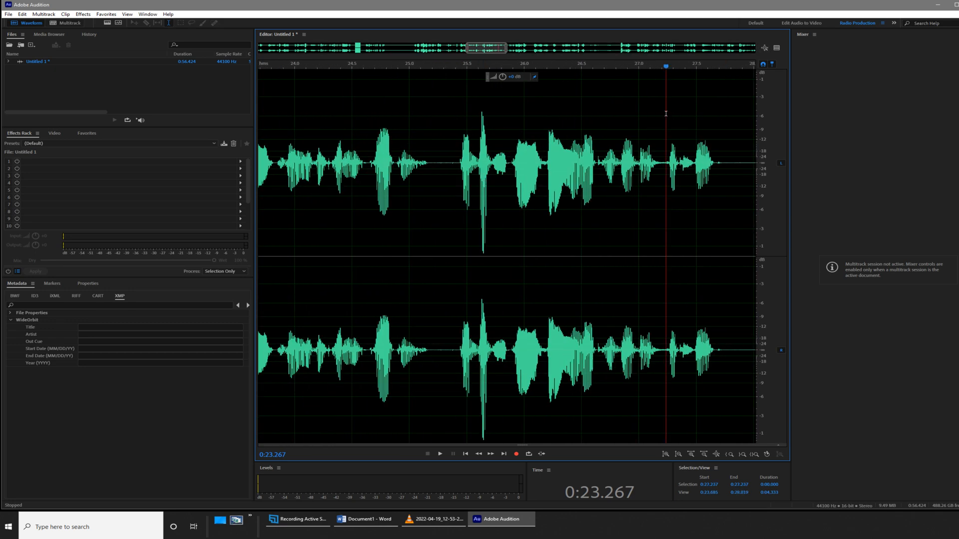
drag(733, 210, 275, 239)
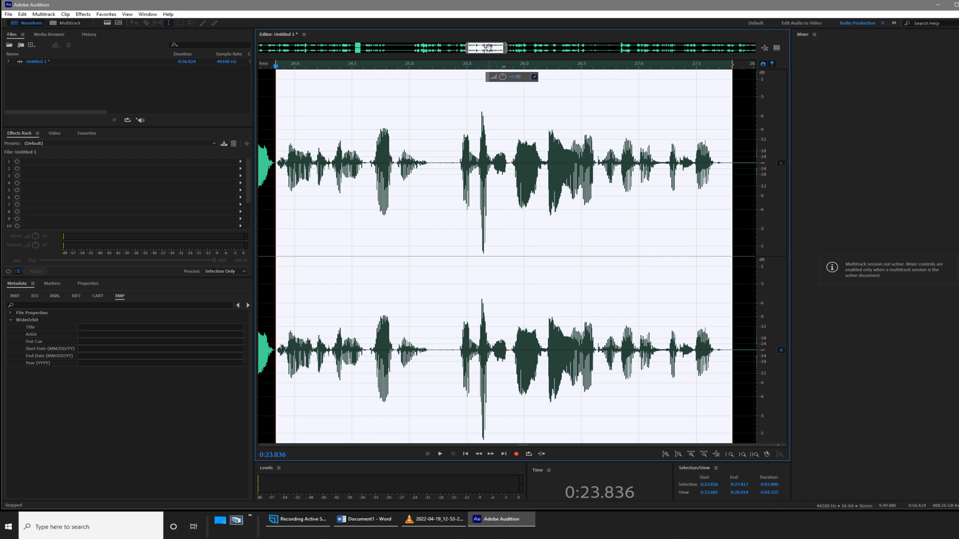
Examine the waveform around the solid block near 11 seconds and across the whole recording, clearing the current selection
drag(487, 48, 373, 51)
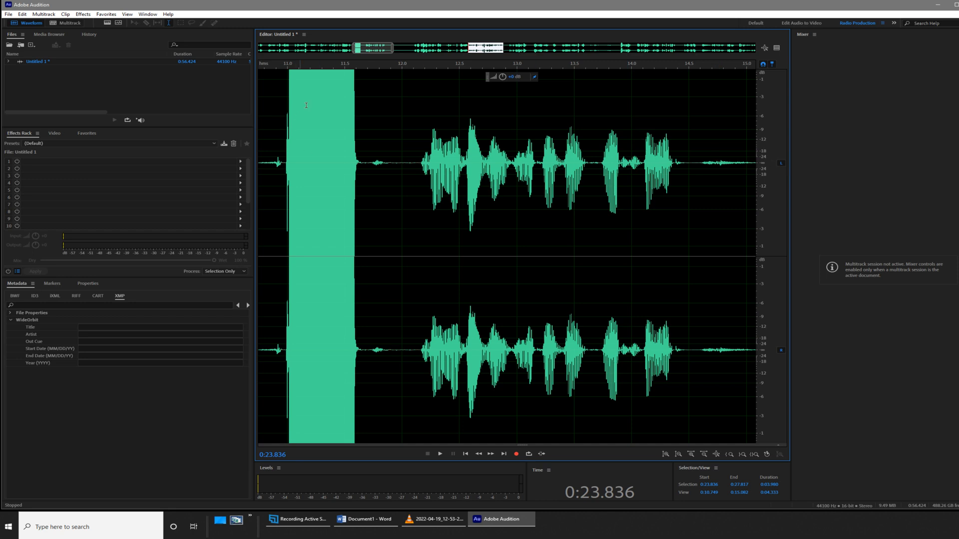
scroll(378, 48, down, 4)
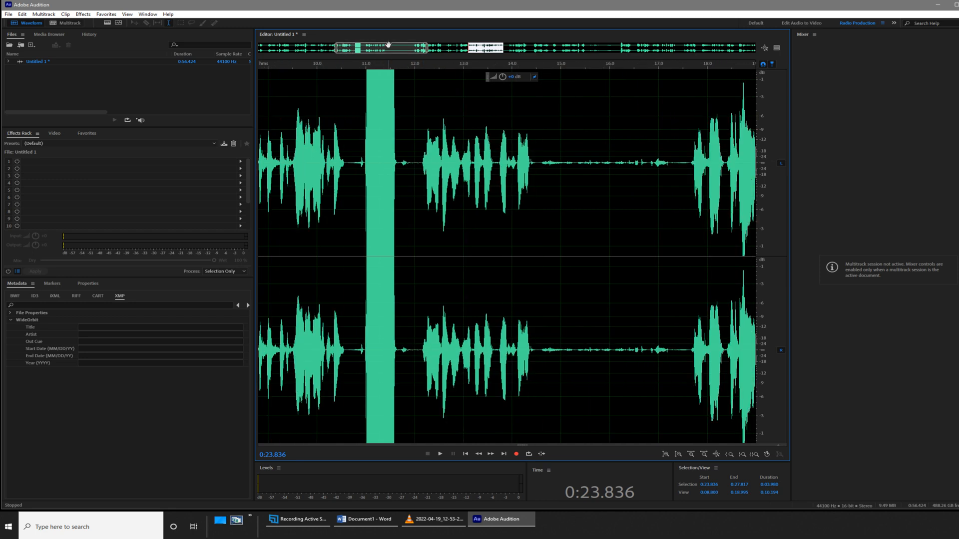
drag(409, 49, 350, 48)
click(505, 209)
scroll(414, 52, down, 1)
scroll(510, 179, down, 5)
click(509, 187)
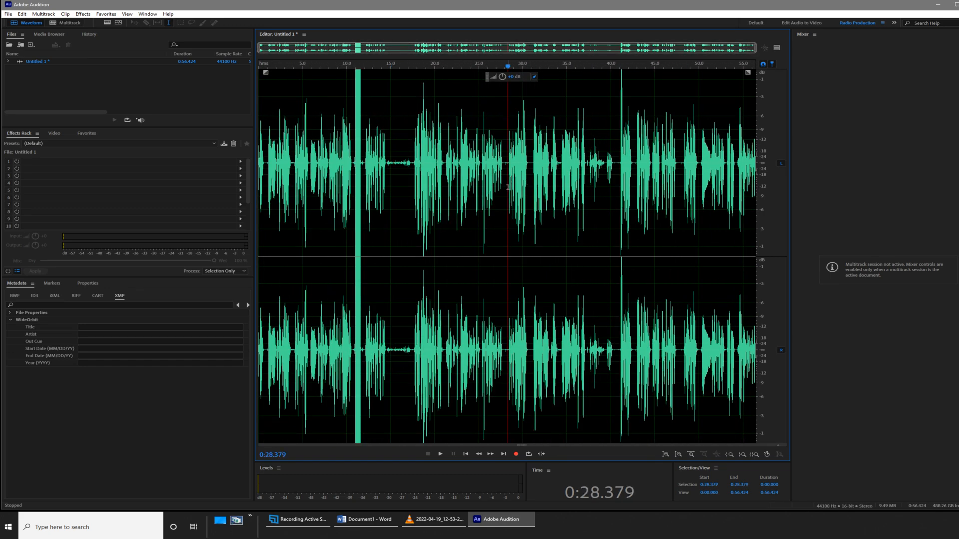
scroll(508, 187, up, 2)
scroll(508, 186, down, 2)
click(474, 167)
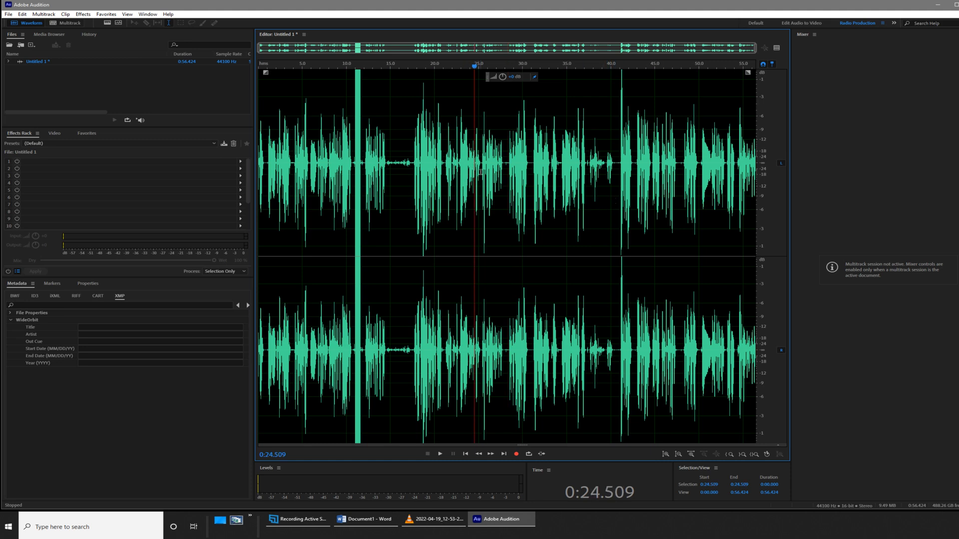
Copy the phrase between about 28.2 and 30.9 seconds and paste it at about 30.8 seconds
scroll(513, 171, up, 5)
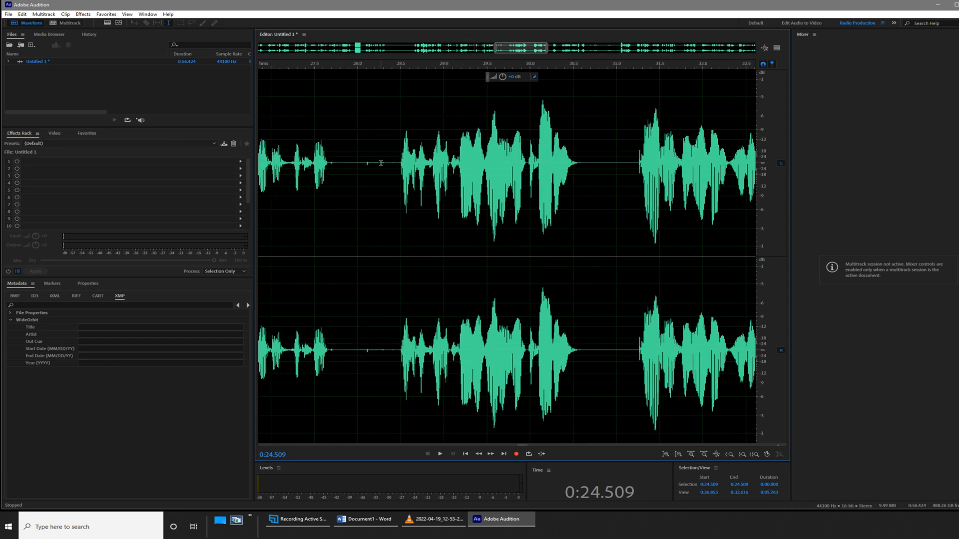
drag(377, 163, 607, 178)
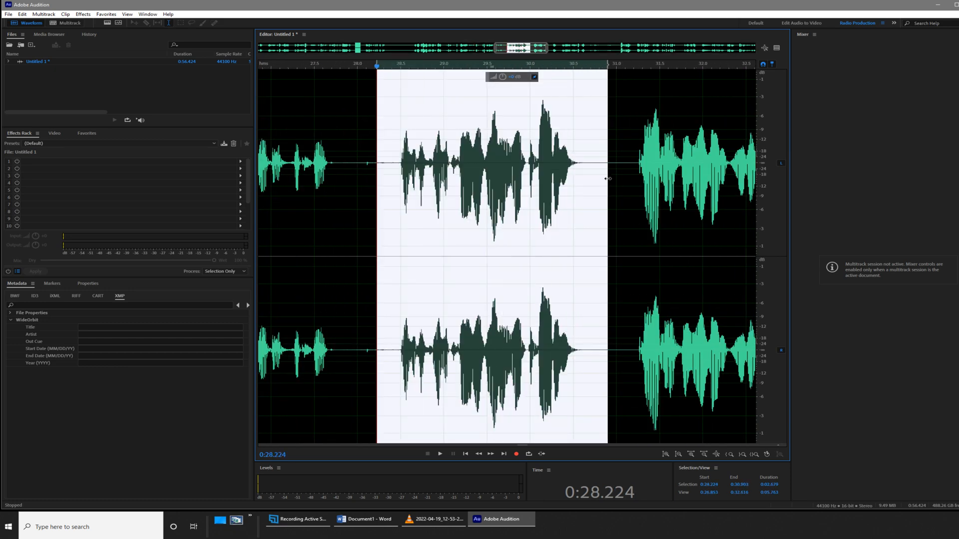
key(ctrl+c)
click(611, 158)
click(598, 160)
key(ctrl+v)
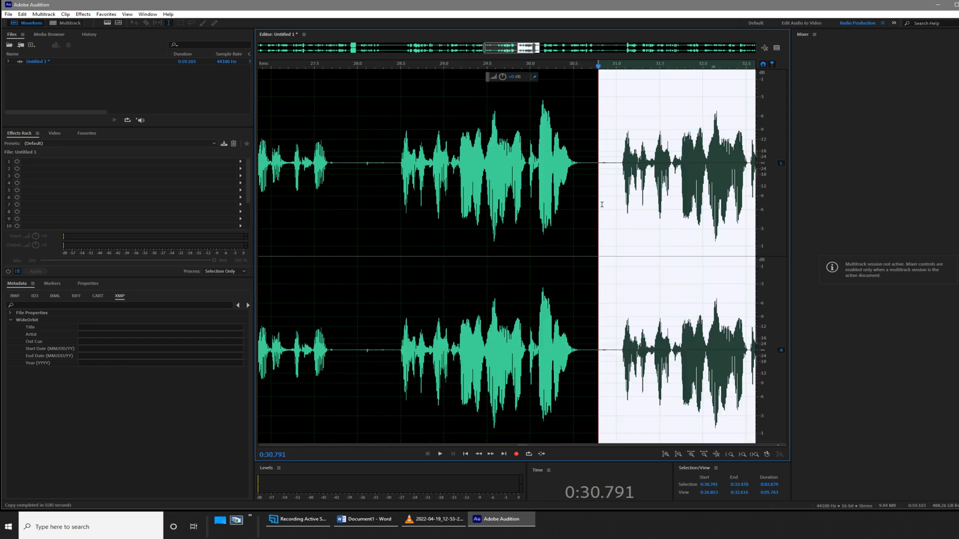
Play the original phrase and its pasted duplicate from about 28.5 seconds
click(609, 192)
scroll(608, 189, down, 2)
click(494, 172)
key(space)
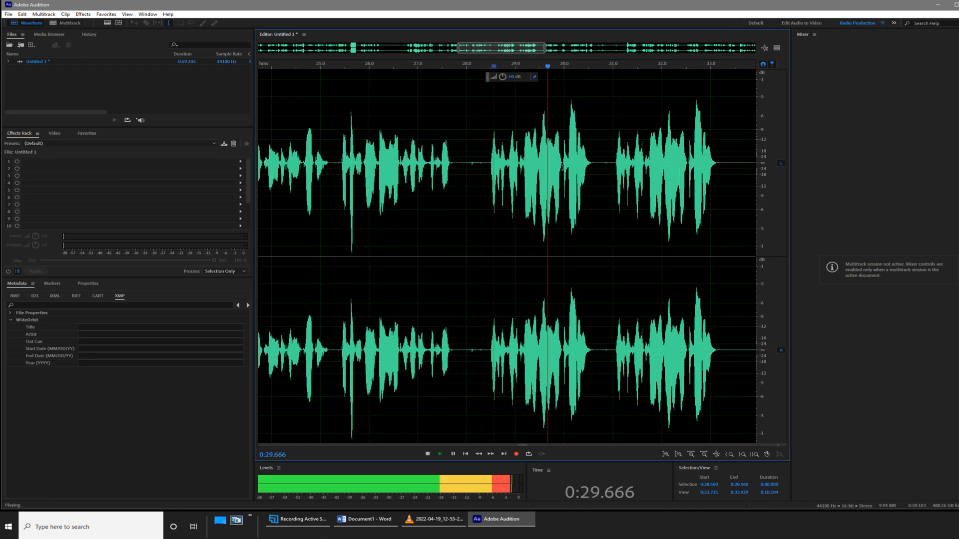
scroll(563, 168, down, 3)
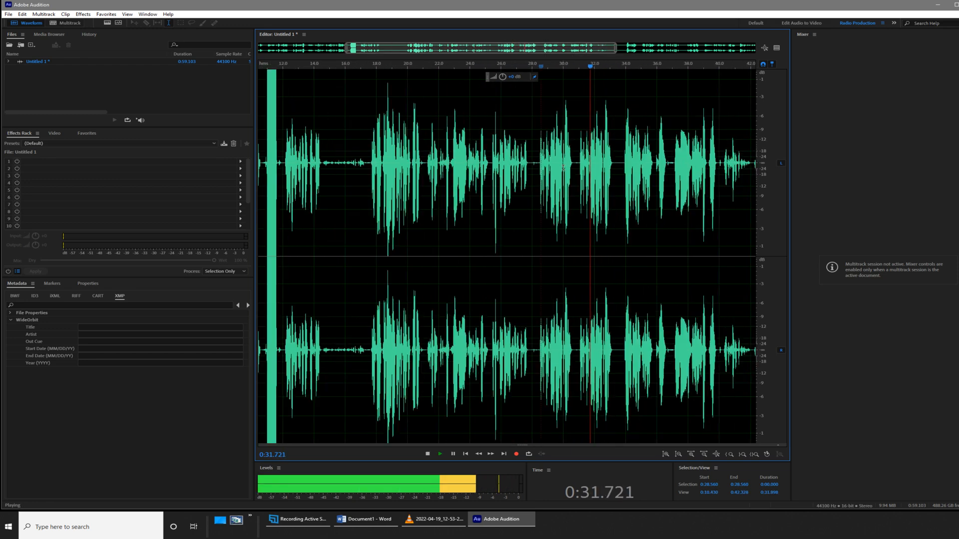
key(space)
Undo the paste of the duplicated phrase
click(579, 166)
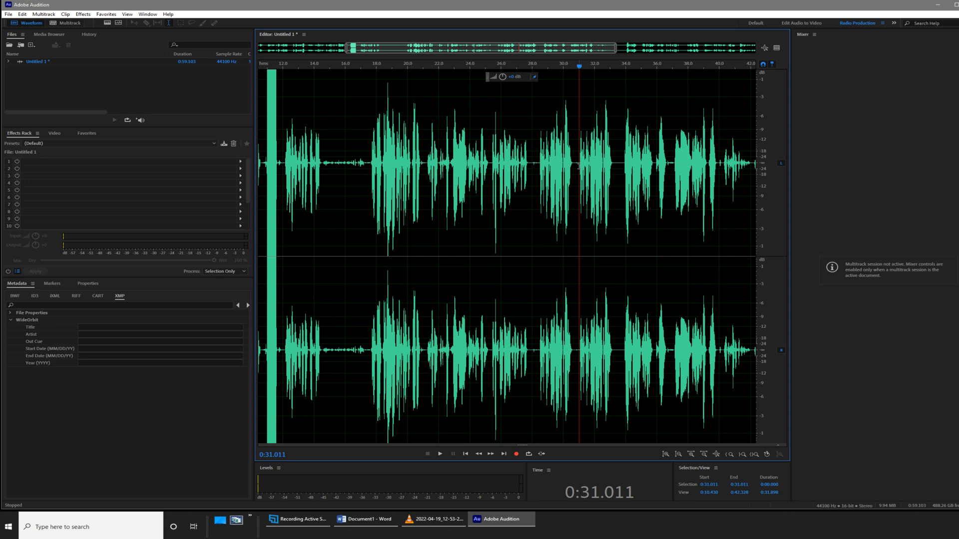
key(ctrl+z)
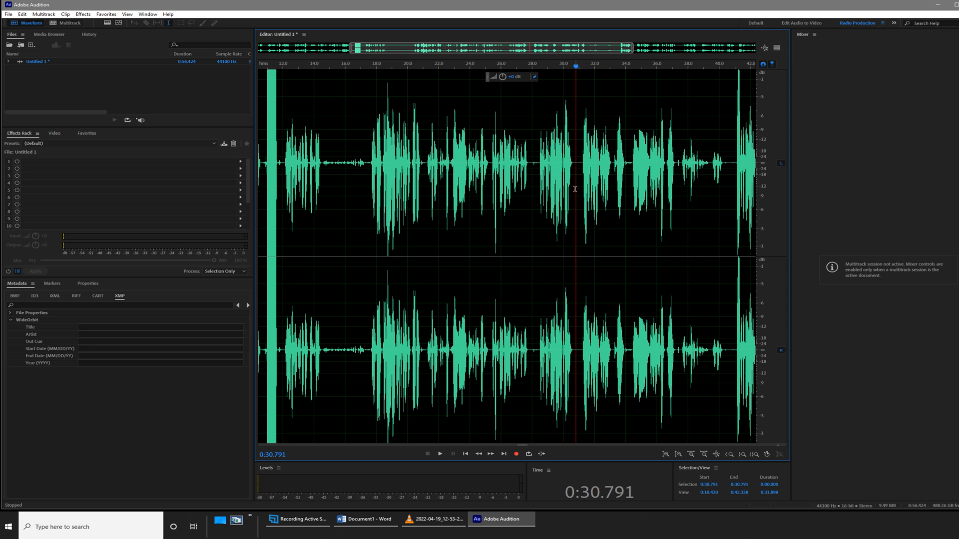
scroll(705, 177, down, 3)
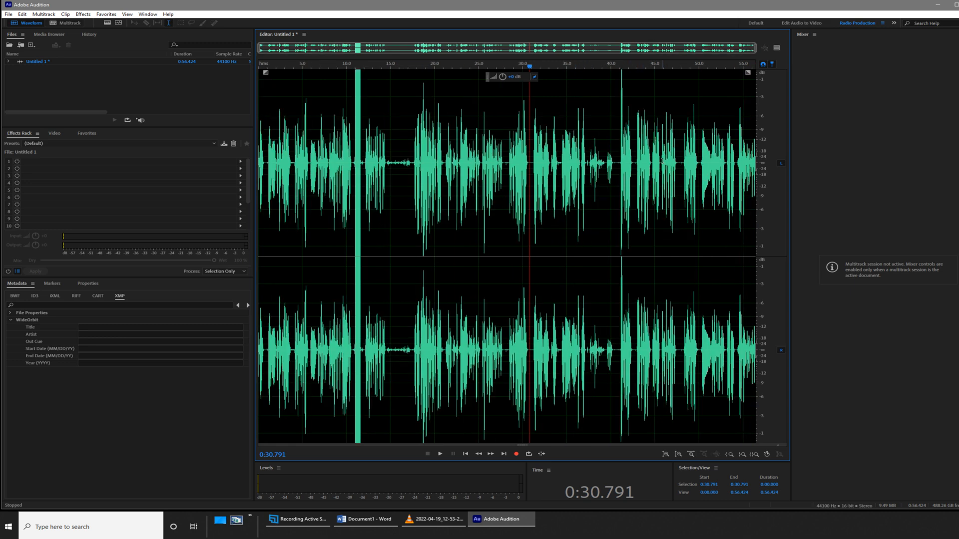
Locate the pause after the loud peak near 41 seconds and play briefly from about 42.7 seconds
click(630, 163)
click(621, 161)
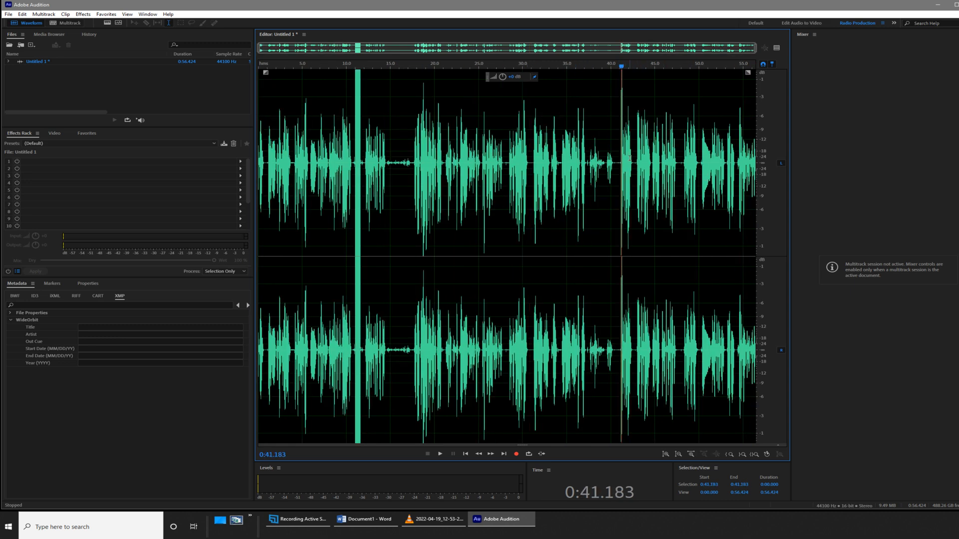
click(633, 162)
click(617, 172)
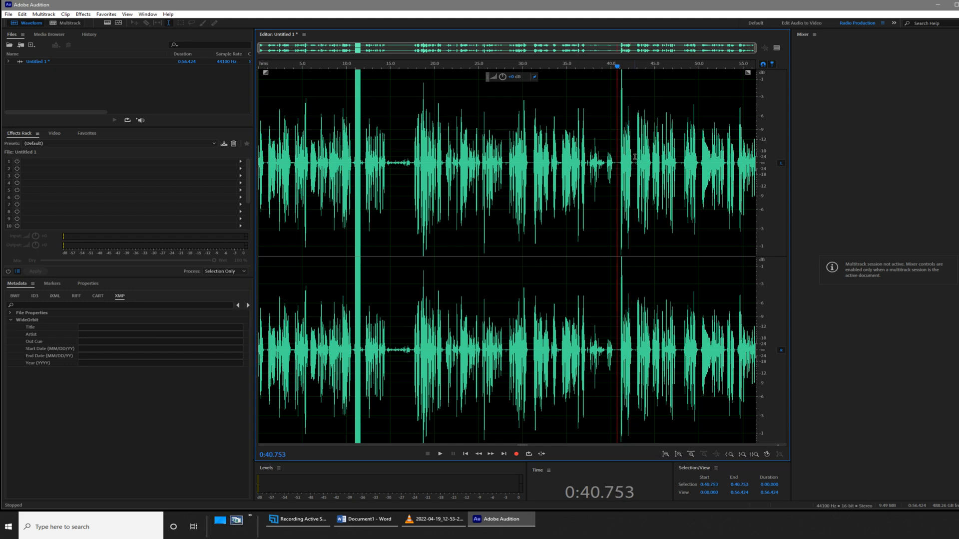
click(634, 156)
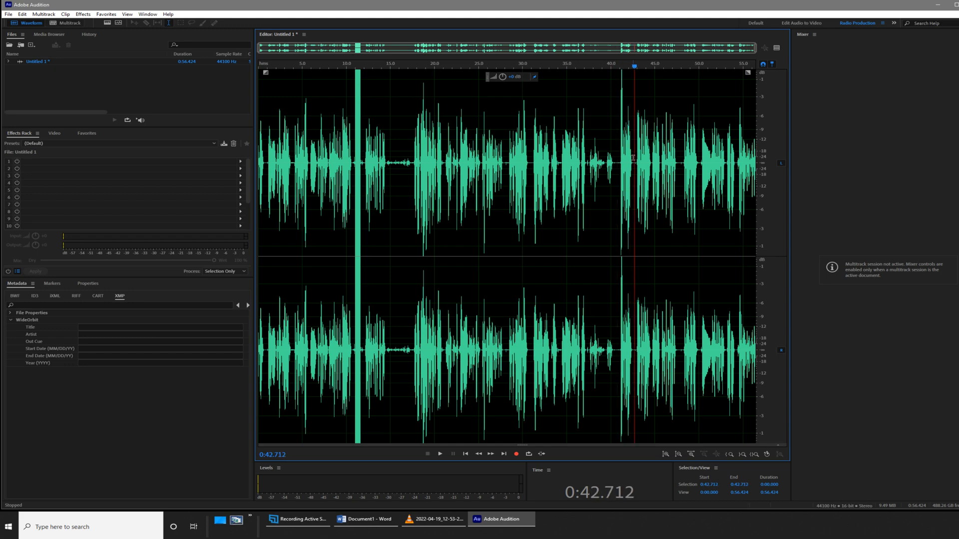
key(space)
scroll(634, 158, up, 4)
key(space)
Delete everything from the start of the recording up to the pause at about 42.8 seconds
click(644, 163)
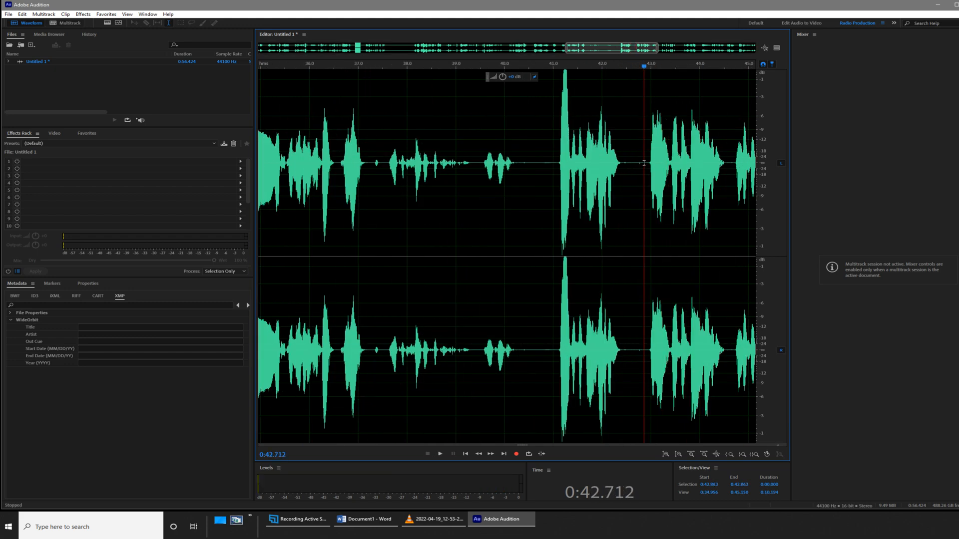
scroll(643, 163, down, 5)
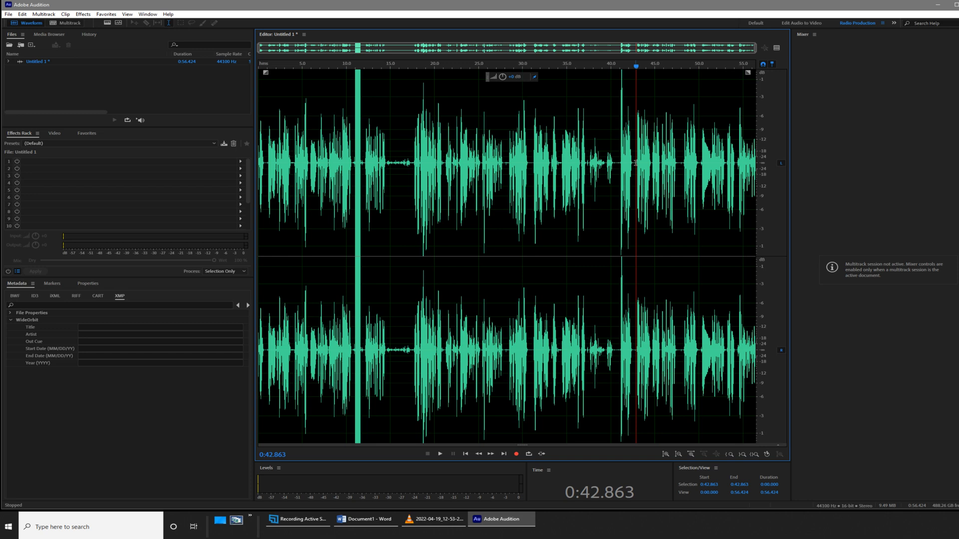
drag(634, 163, 246, 232)
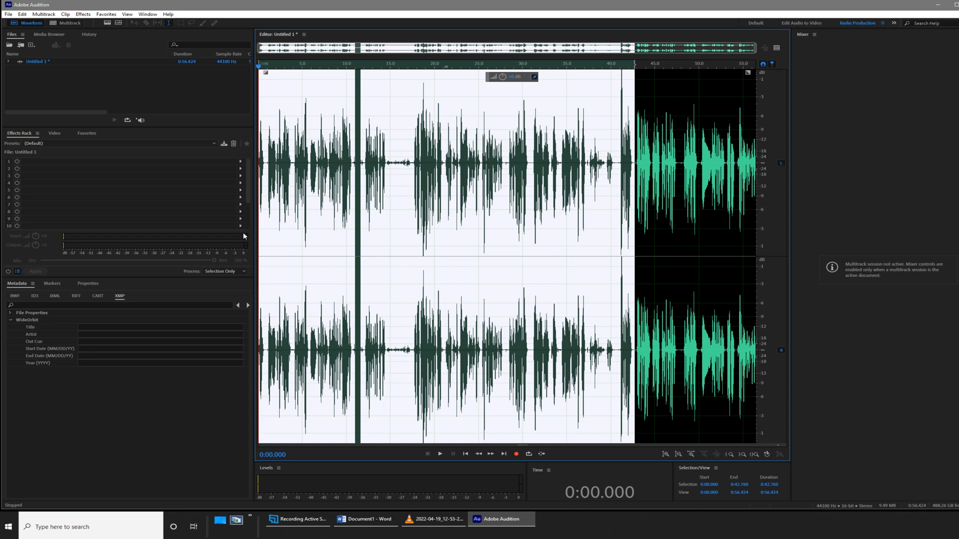
key(Delete)
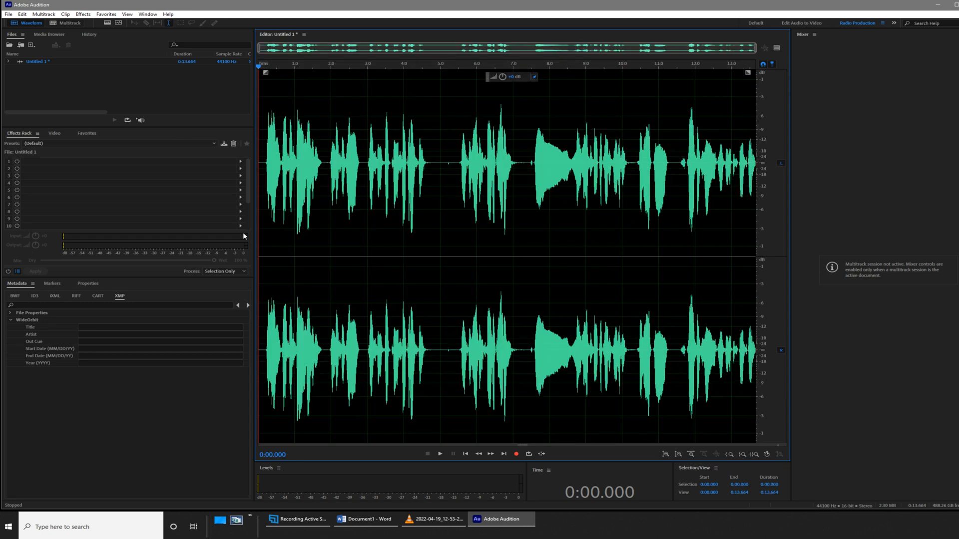
Remove about 0.15 seconds of silence before the first word at the start of the file
scroll(260, 163, up, 6)
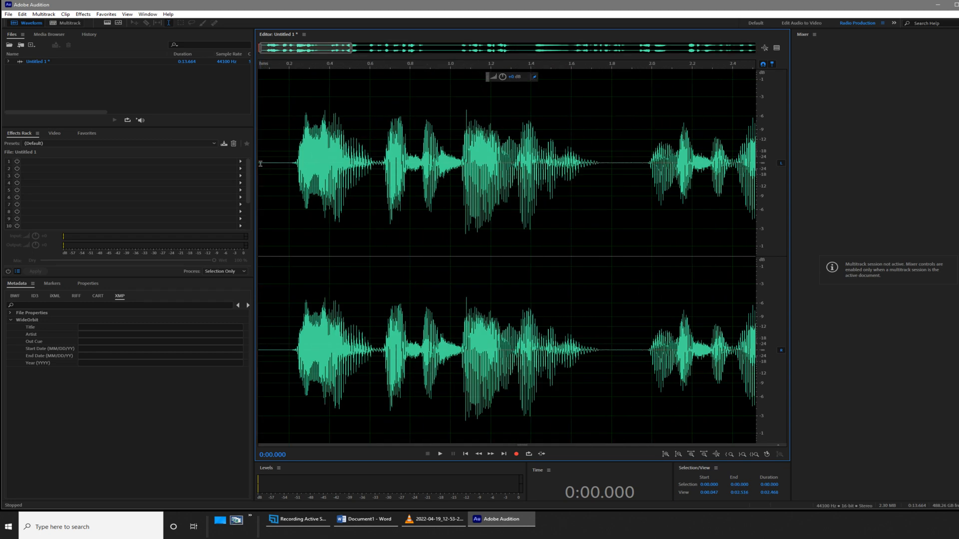
key(space)
key(space)
drag(302, 155, 214, 173)
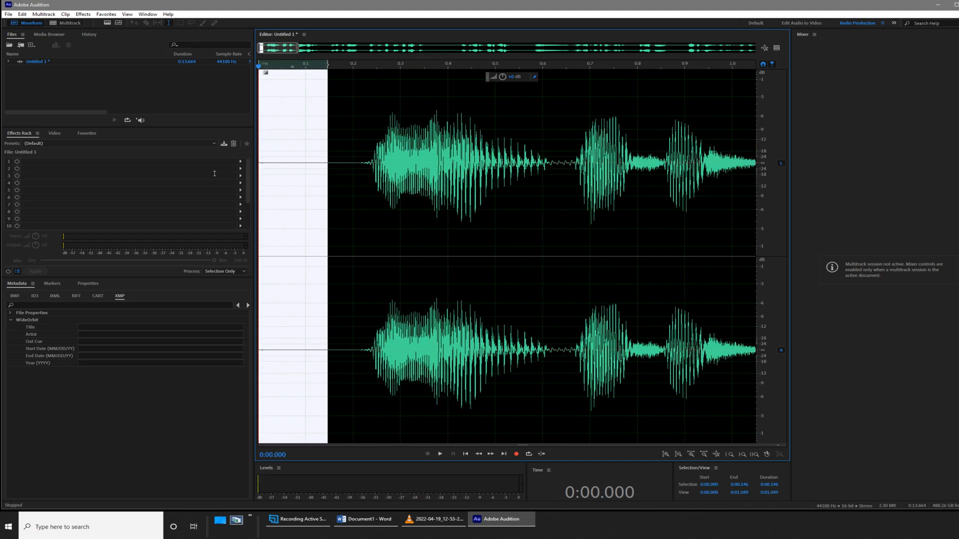
key(Delete)
scroll(451, 169, down, 6)
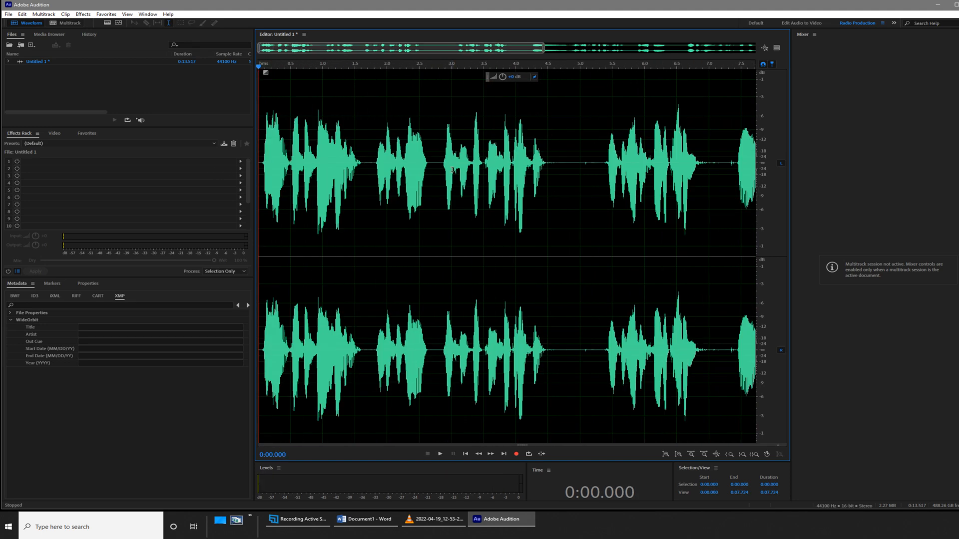
Play from the start and delete everything from the pause at about 4.7 seconds to the end
key(space)
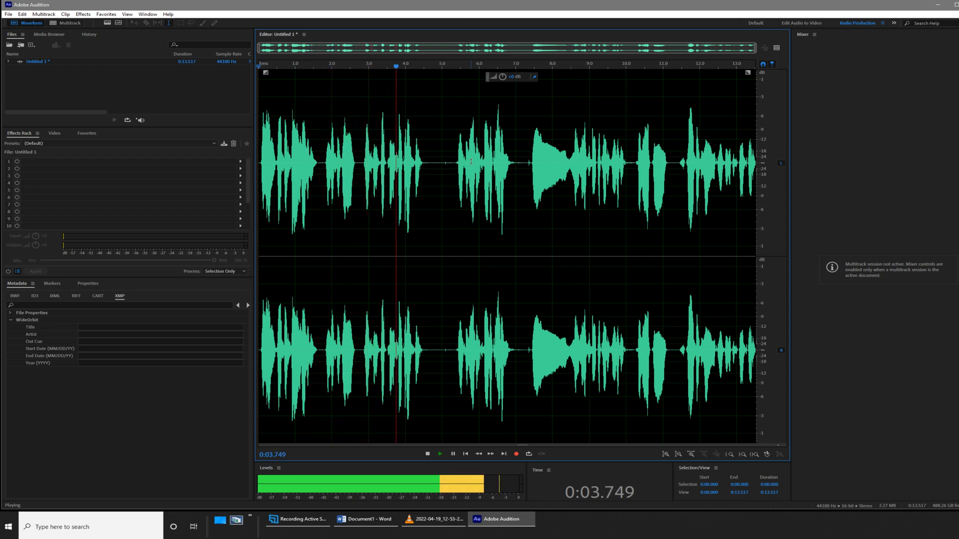
key(space)
drag(431, 197, 849, 203)
key(Delete)
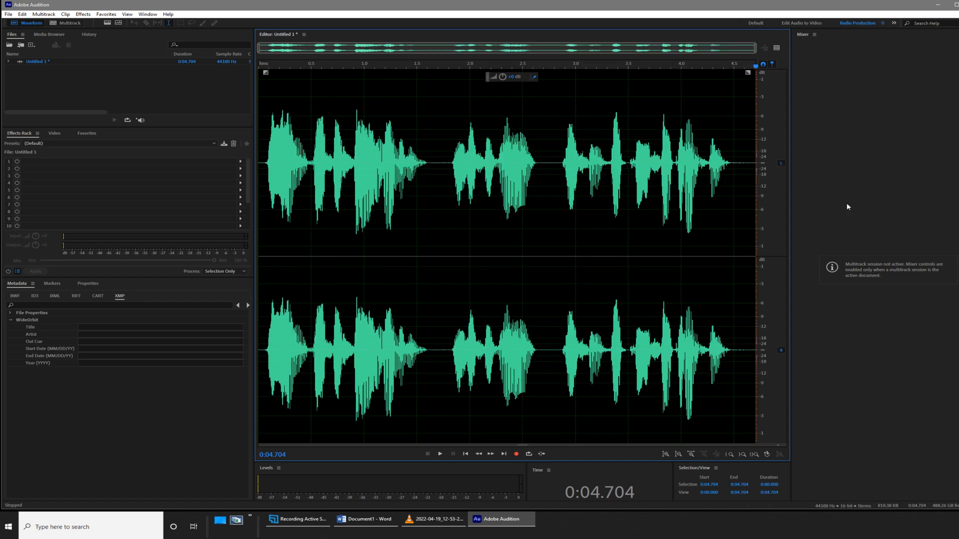
Play the trimmed clip from the beginning and try raising the whole file's gain by 8 dB
key(Home)
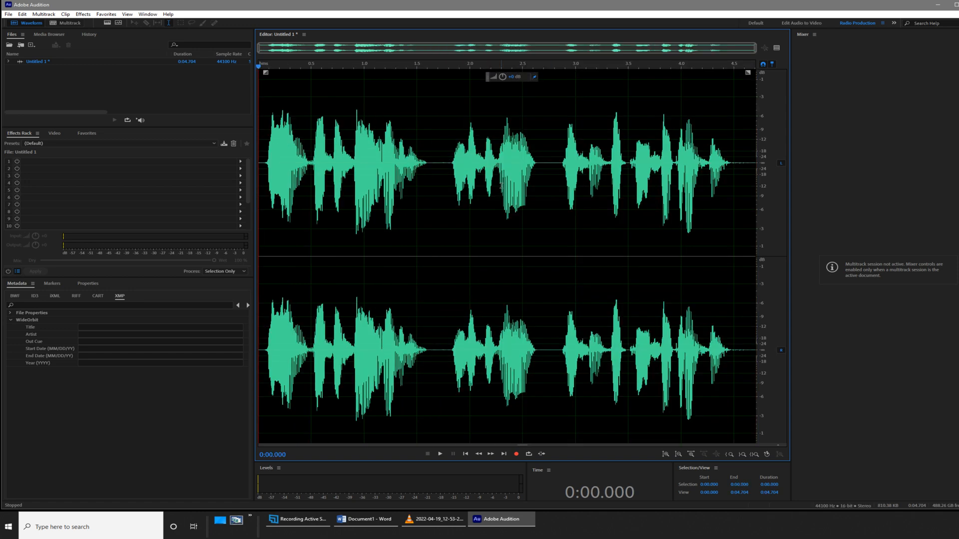
key(space)
click(514, 78)
text(+8)
key(Return)
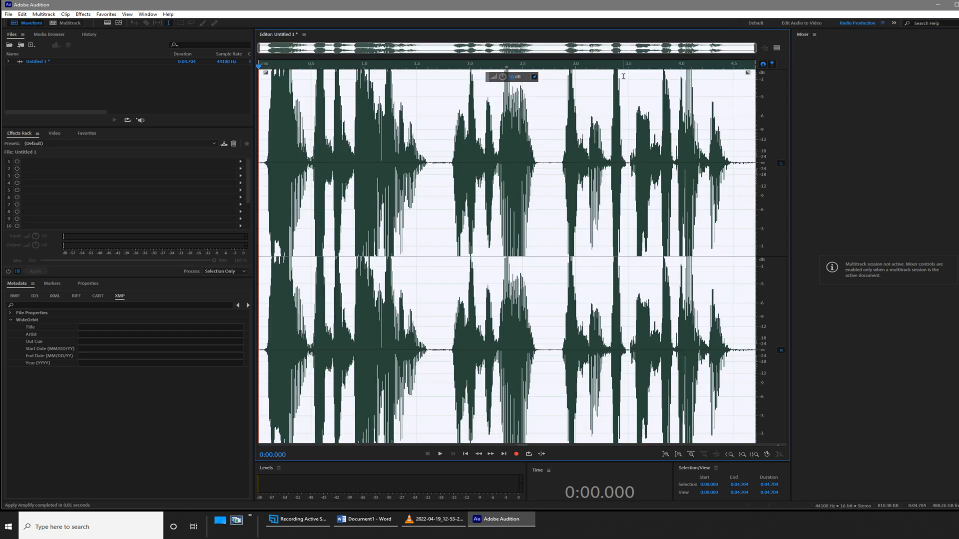
Raise the gain of the whole file slightly, with no range selected
click(558, 140)
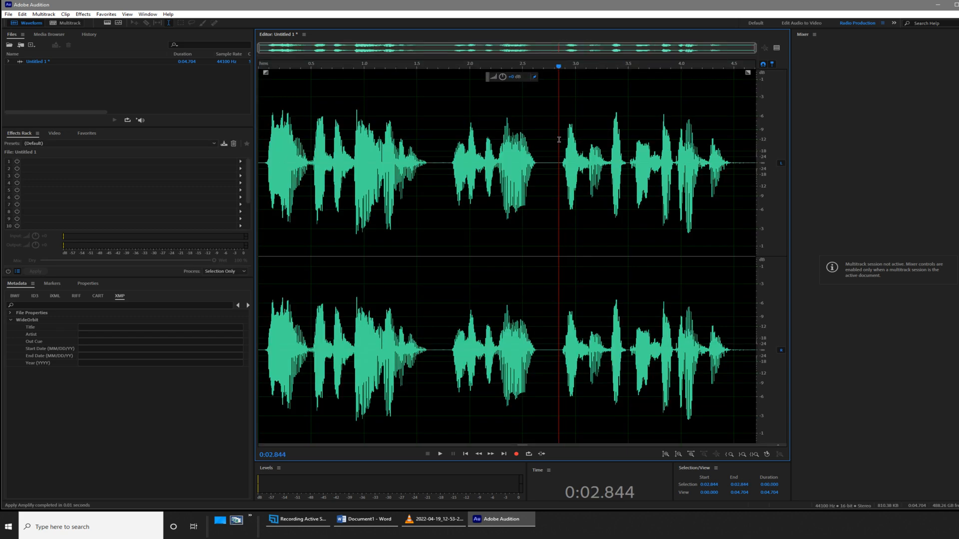
mouse_move(504, 80)
mouse_down()
mouse_move(518, 77)
mouse_move(494, 78)
mouse_move(507, 78)
mouse_up()
click(494, 132)
Lower the gain slightly on the middle phrase between about 1.7 and 2.7 seconds
drag(440, 163, 544, 201)
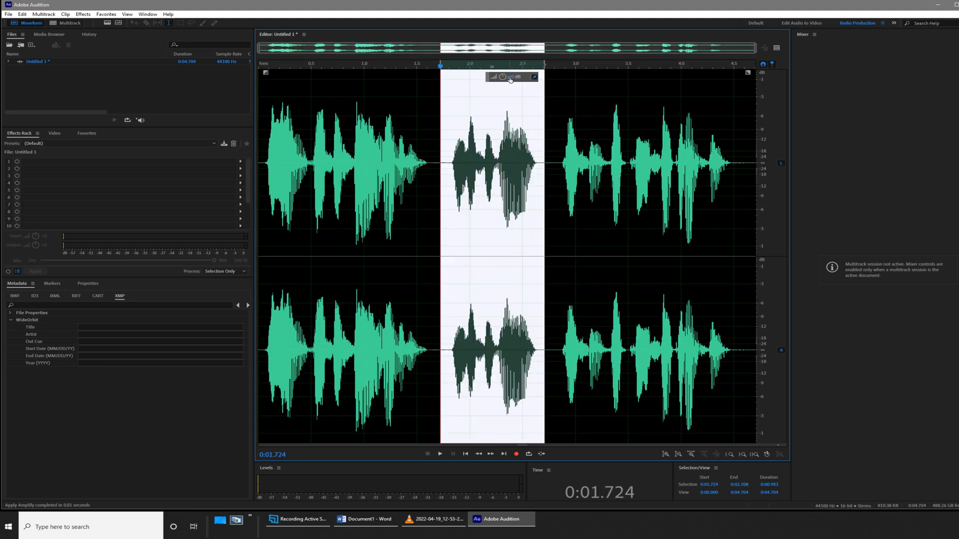
mouse_move(503, 79)
mouse_down()
mouse_move(492, 85)
mouse_move(519, 85)
mouse_move(499, 86)
mouse_move(514, 91)
mouse_up()
click(464, 186)
click(358, 165)
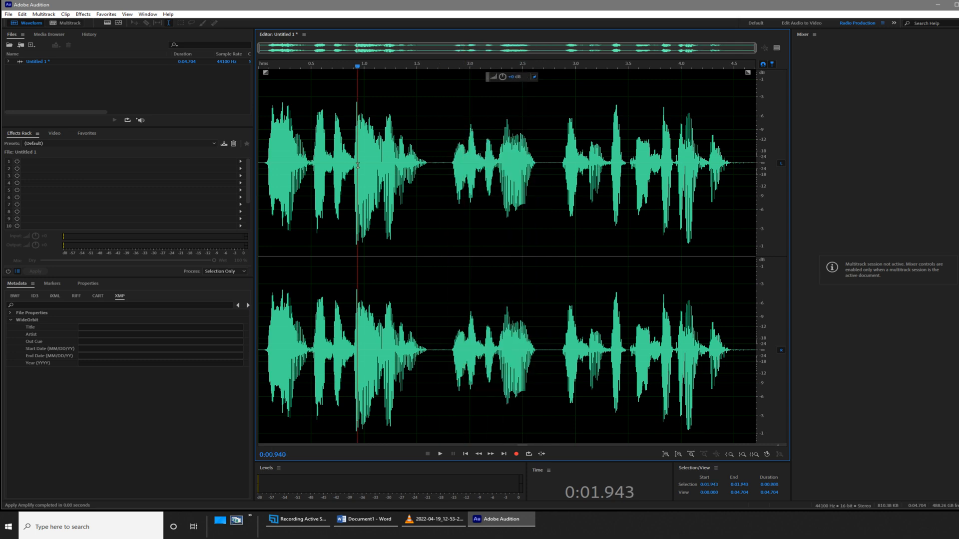
Try the Amplify effect with the +10dB Boost preset on the whole file and undo it
key(ctrl+a)
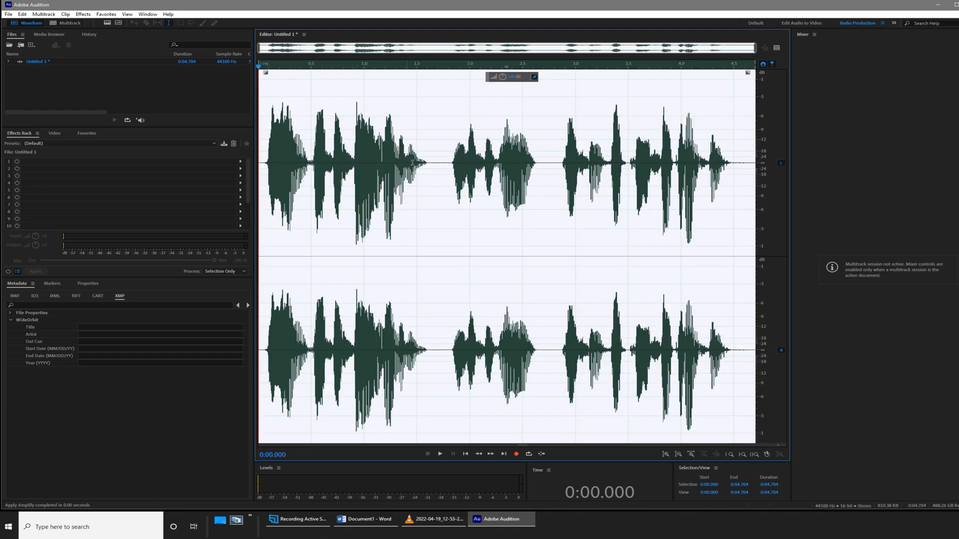
click(83, 14)
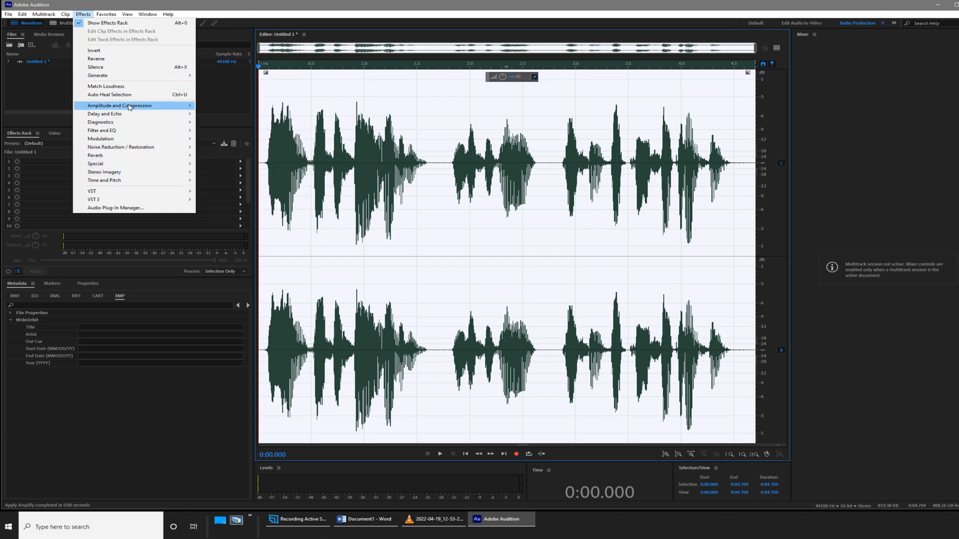
mouse_move(128, 105)
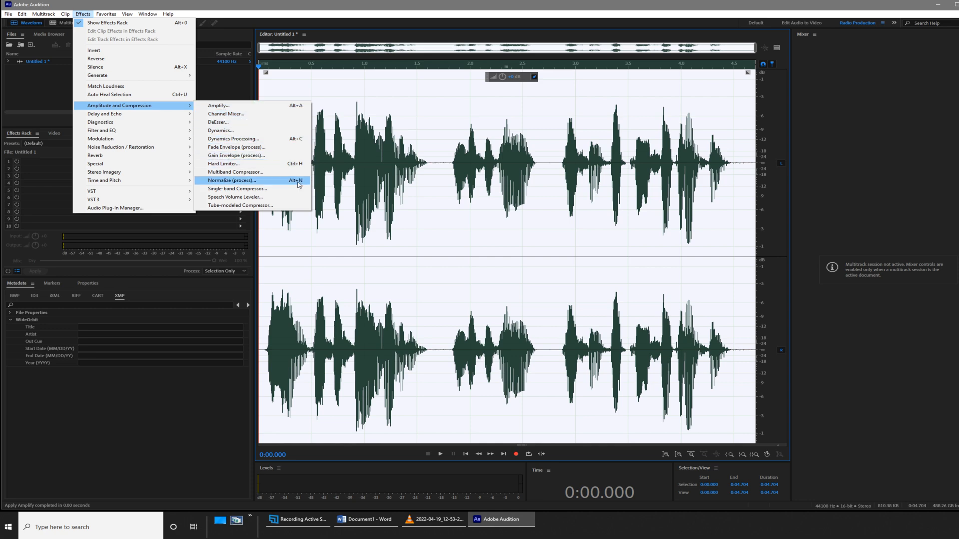
click(282, 107)
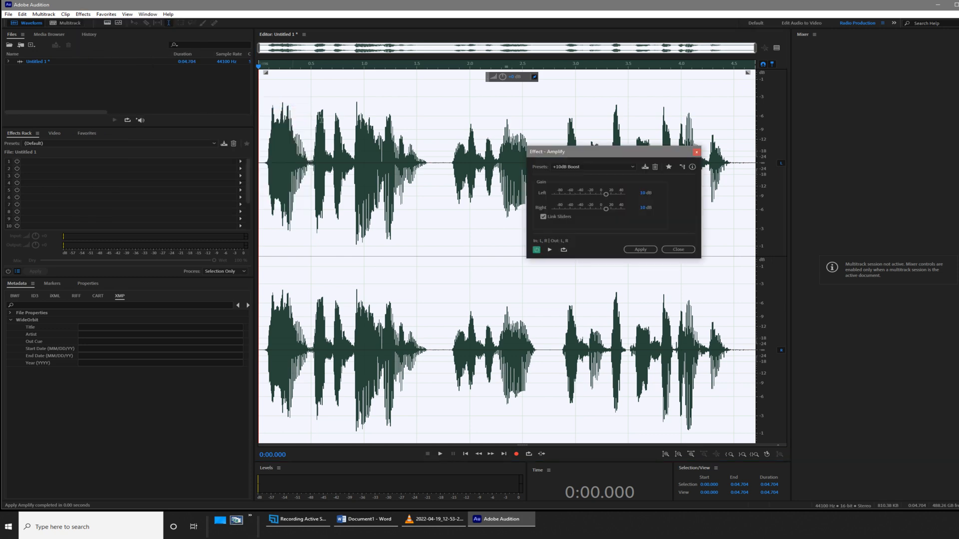
drag(599, 157, 556, 157)
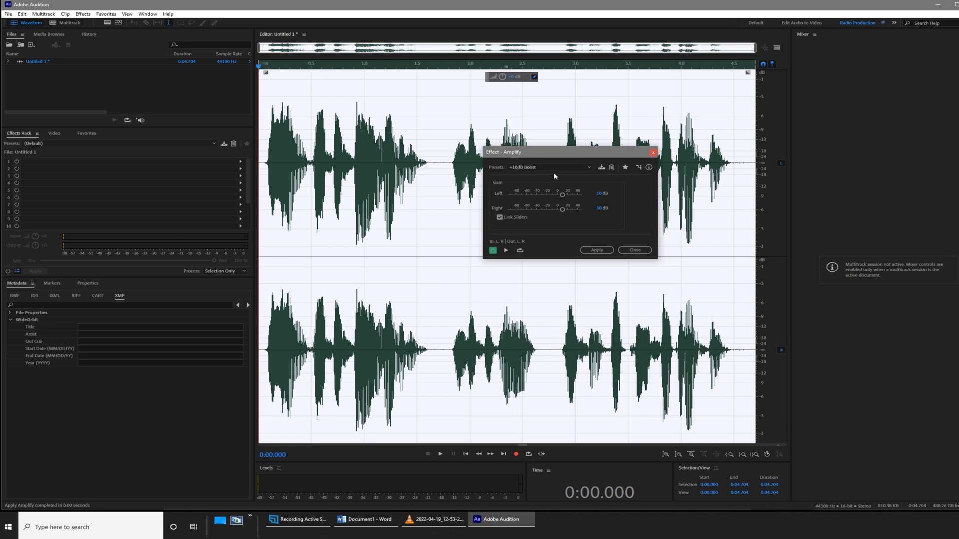
click(597, 250)
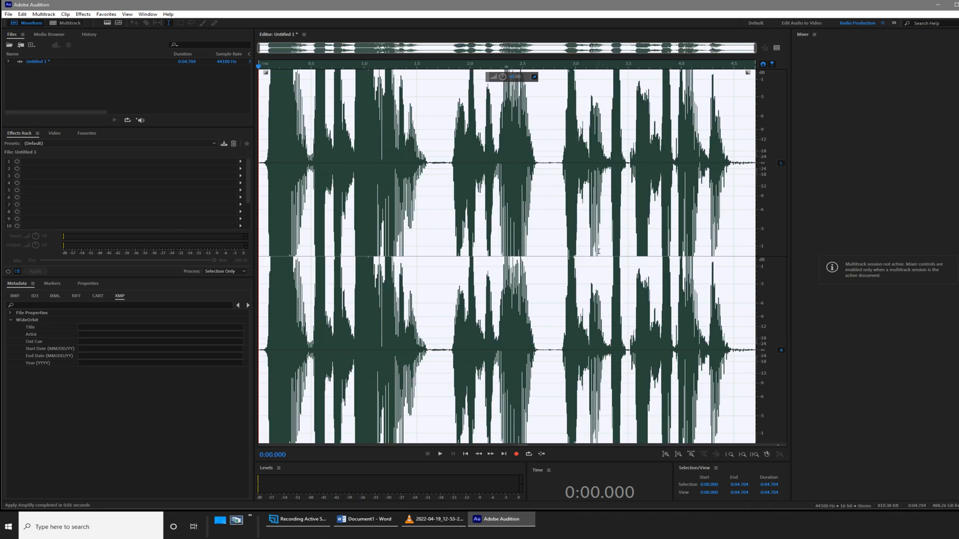
key(ctrl+z)
click(436, 164)
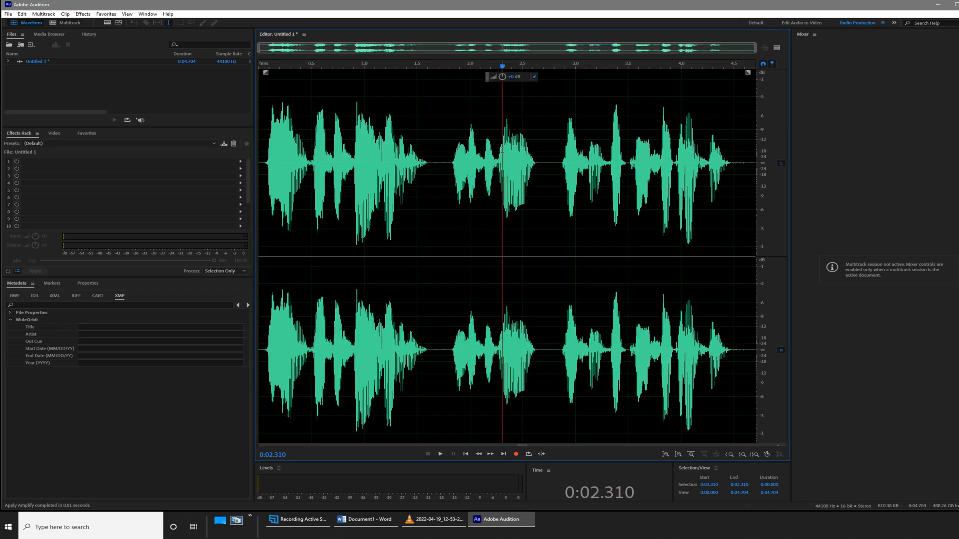
Try normalizing the whole file to a much lower percentage and undo it
key(ctrl+a)
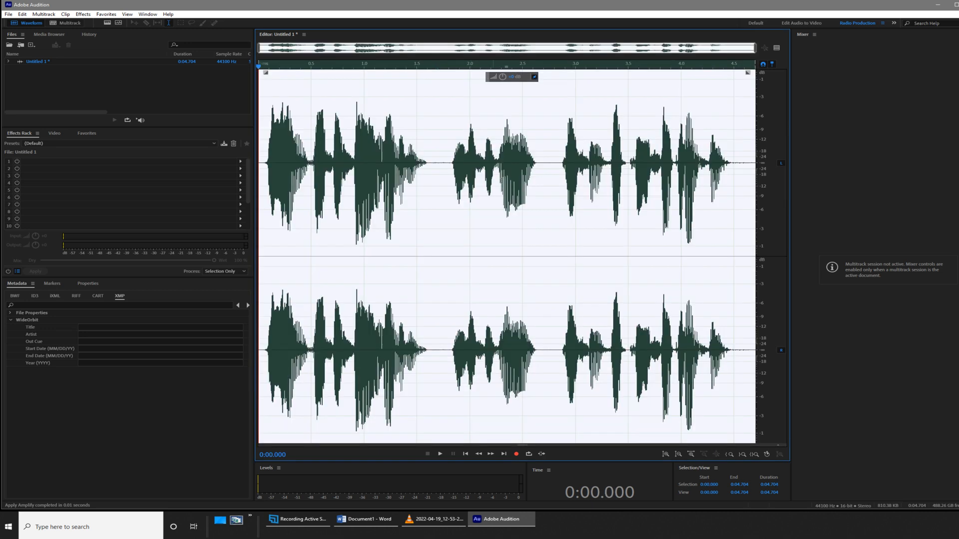
click(83, 14)
mouse_move(165, 106)
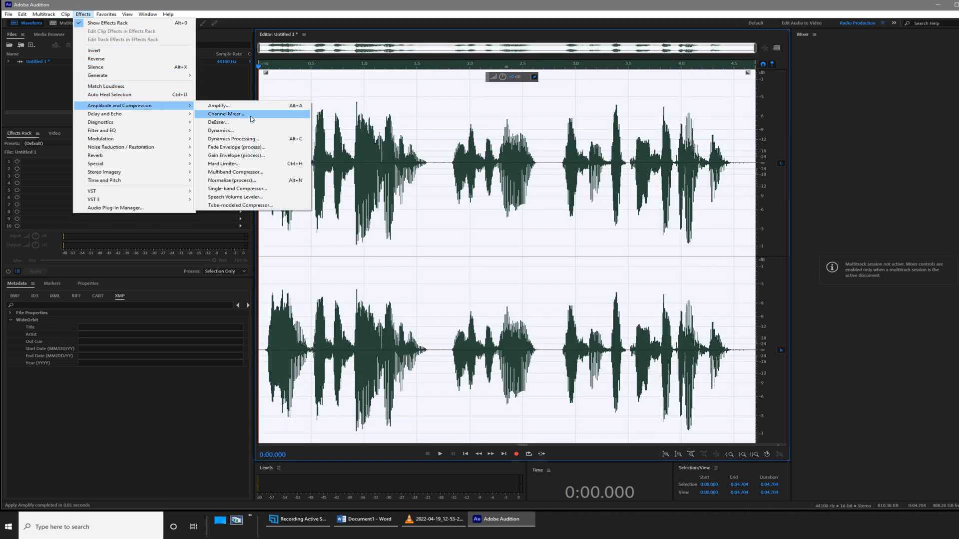
click(241, 180)
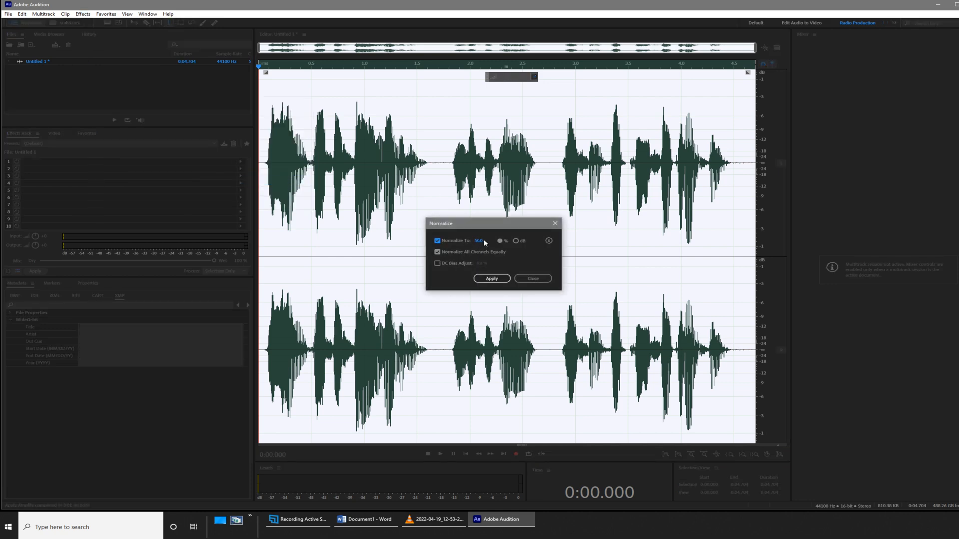
click(481, 241)
drag(485, 240, 466, 241)
click(484, 279)
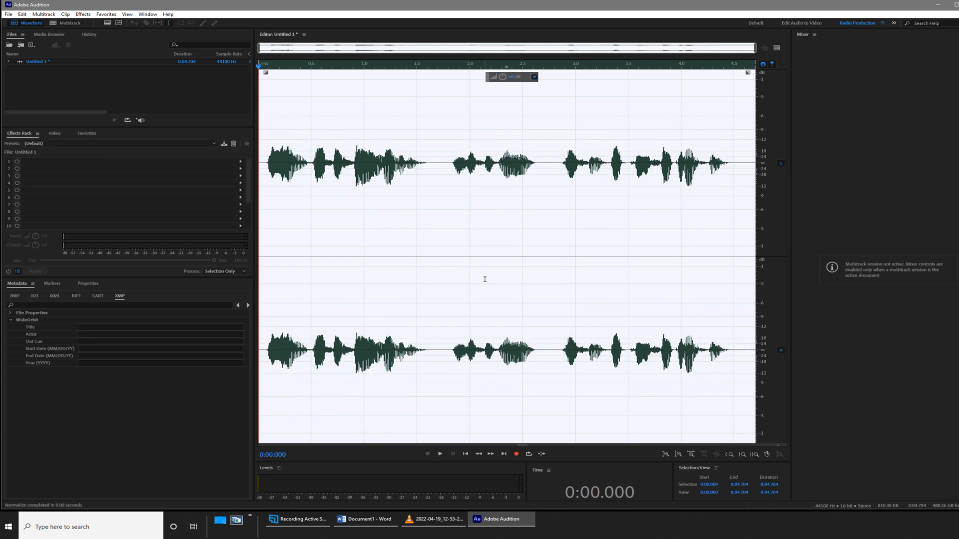
key(ctrl+z)
click(443, 221)
Apply the Hard Limiter to the whole file using the sd preset, with -3.0 dB maximum amplitude and 4.0 dB input boost
key(ctrl+a)
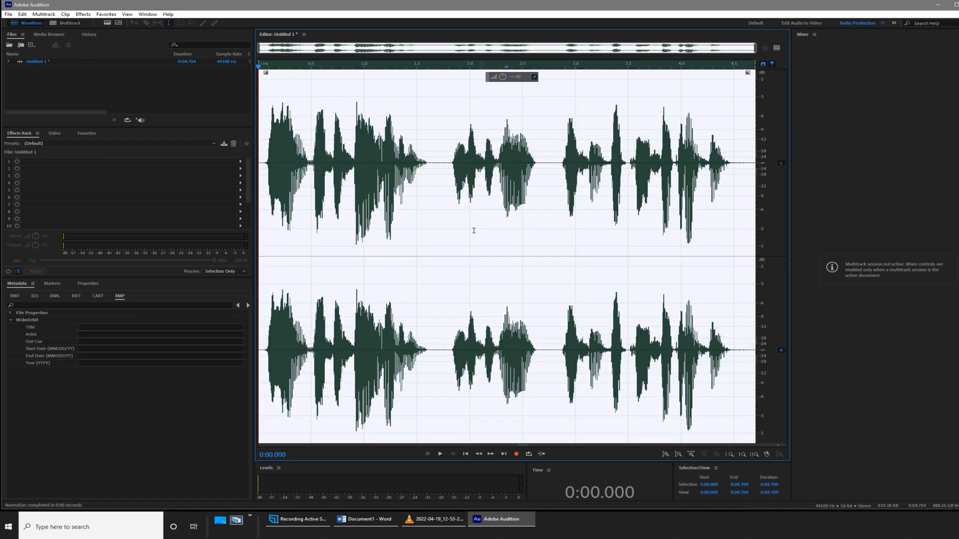
click(83, 14)
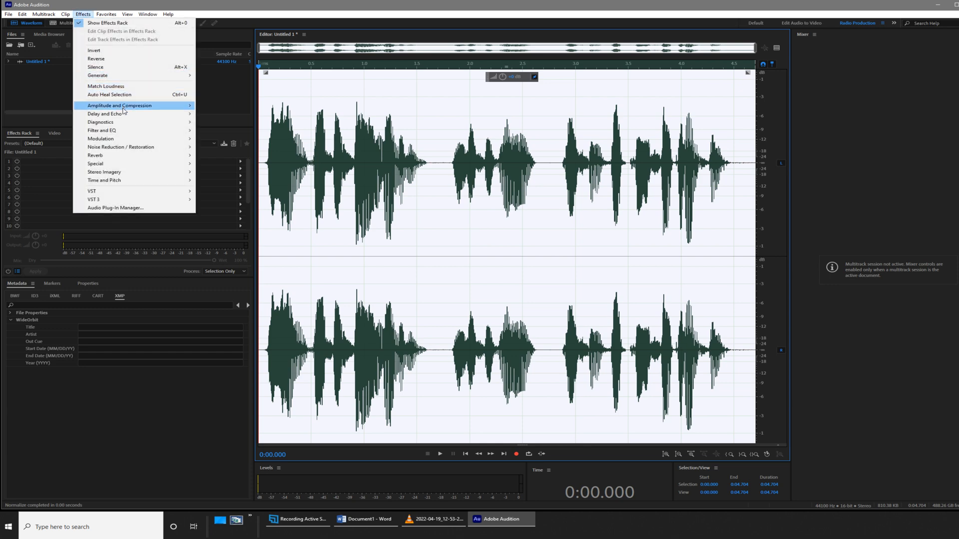
click(234, 165)
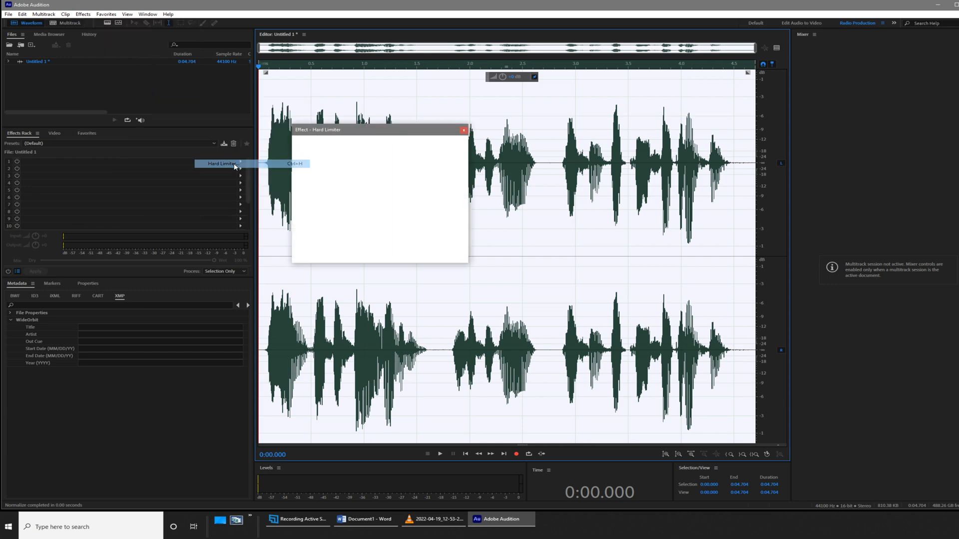
click(377, 146)
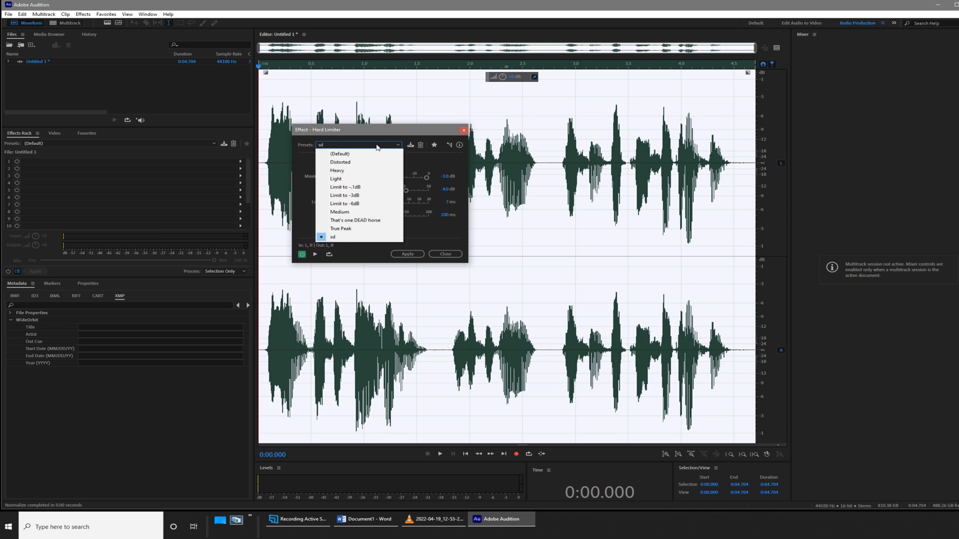
click(377, 146)
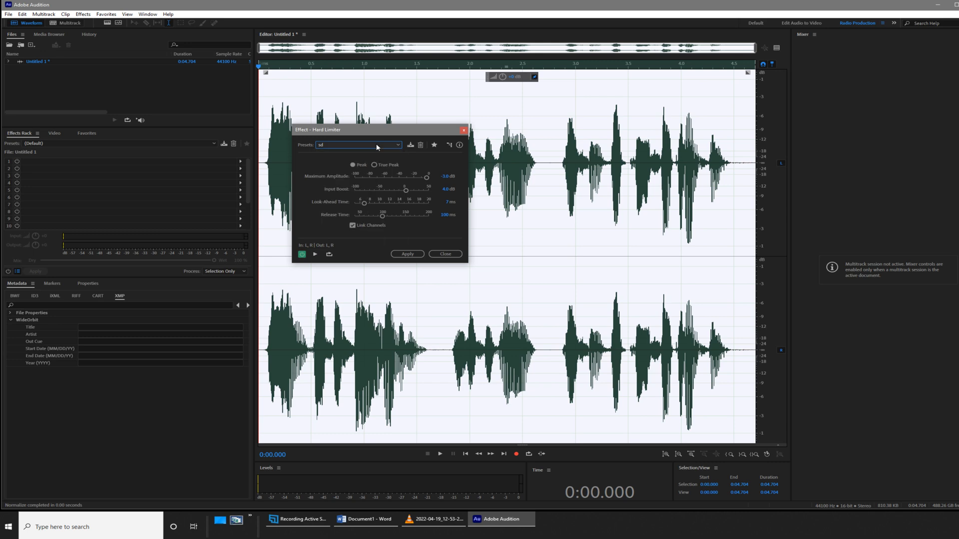
click(414, 254)
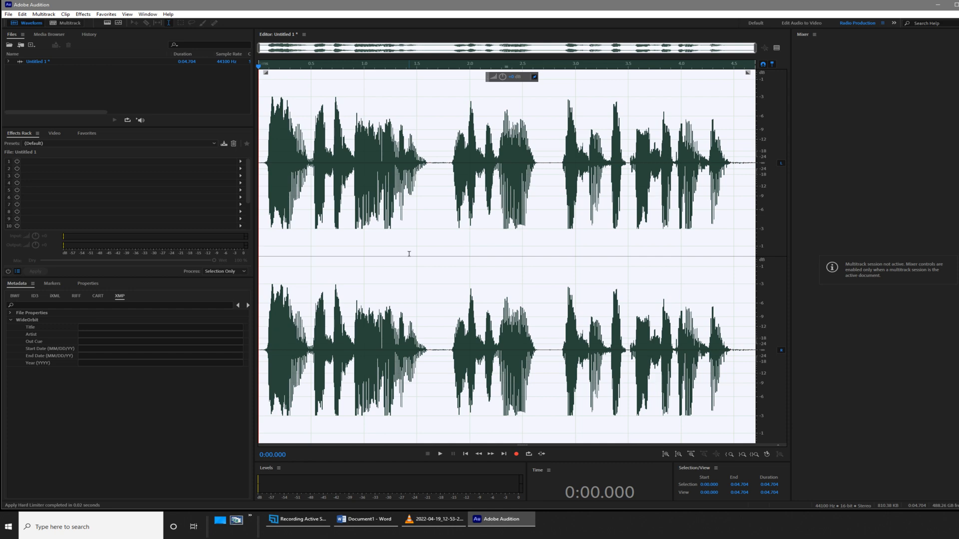
Apply the Hard Limiter a second time with the same sd preset and play the result
key(ctrl+r)
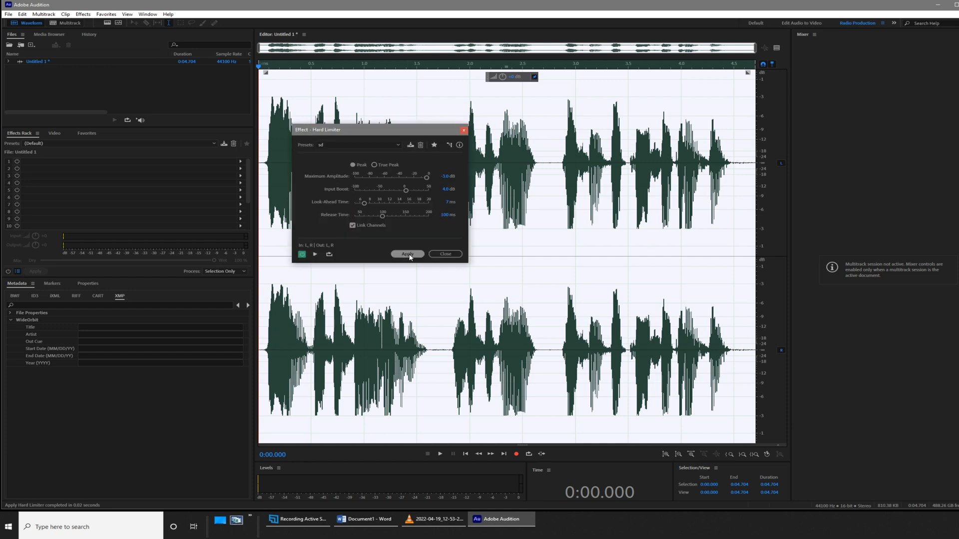
click(407, 255)
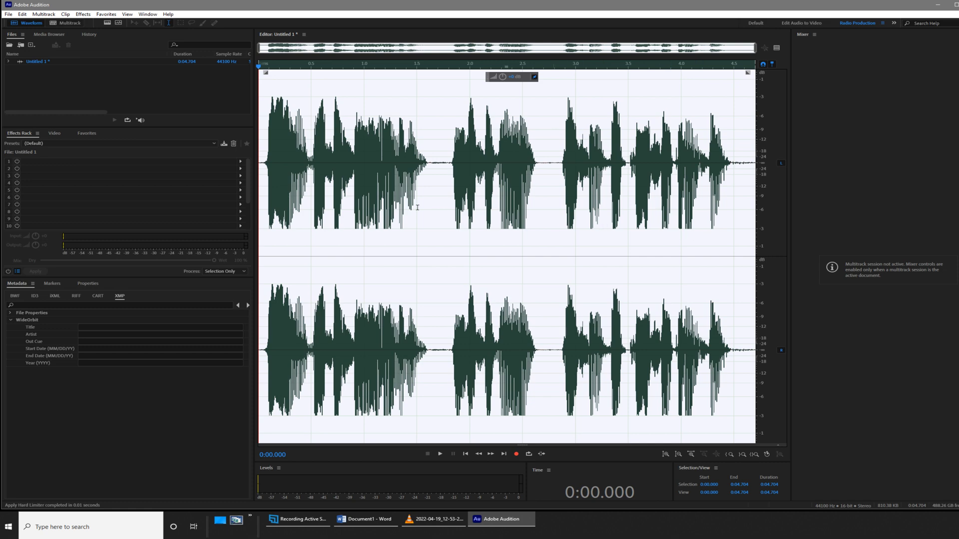
key(space)
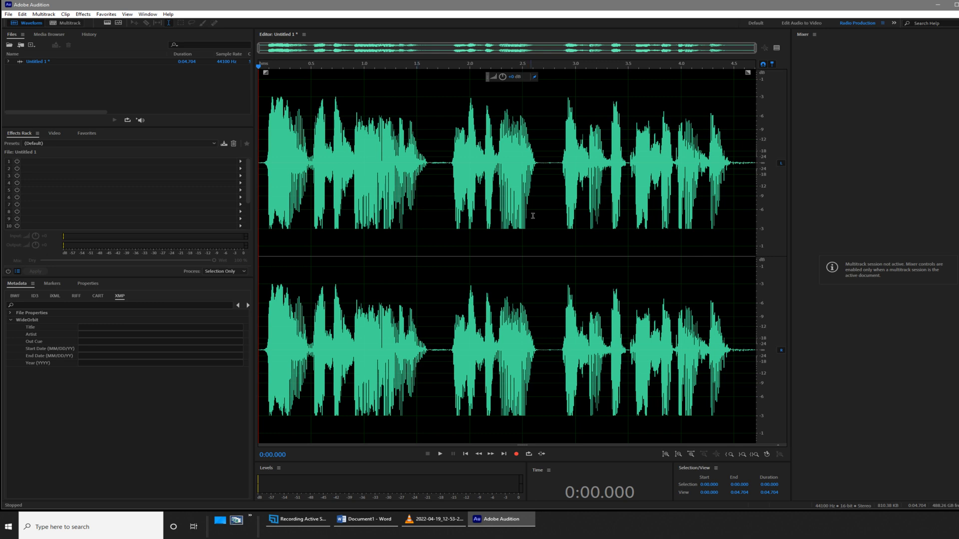
Start saving the recording under a new file on the Desktop and set its format to MP3 Audio (*.mp3)
click(397, 214)
click(8, 14)
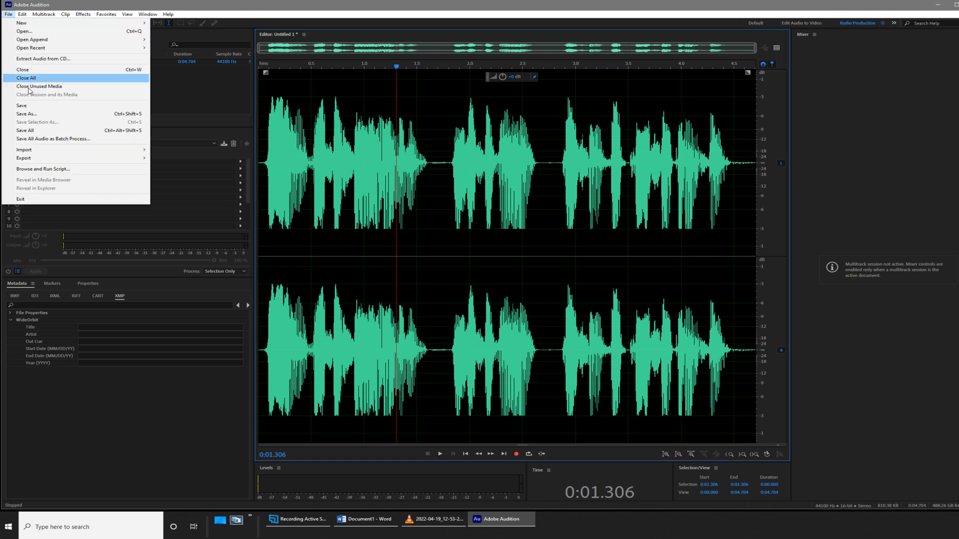
click(28, 113)
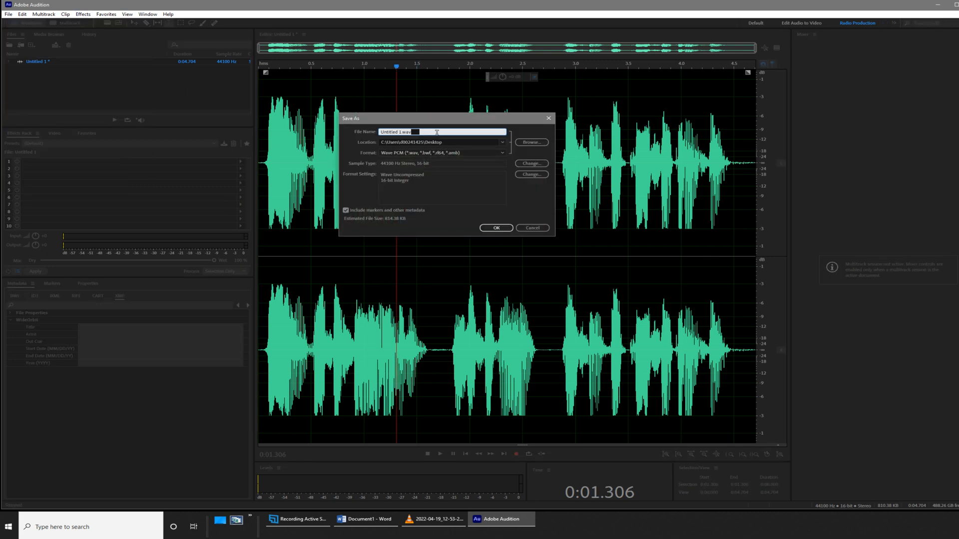
click(448, 142)
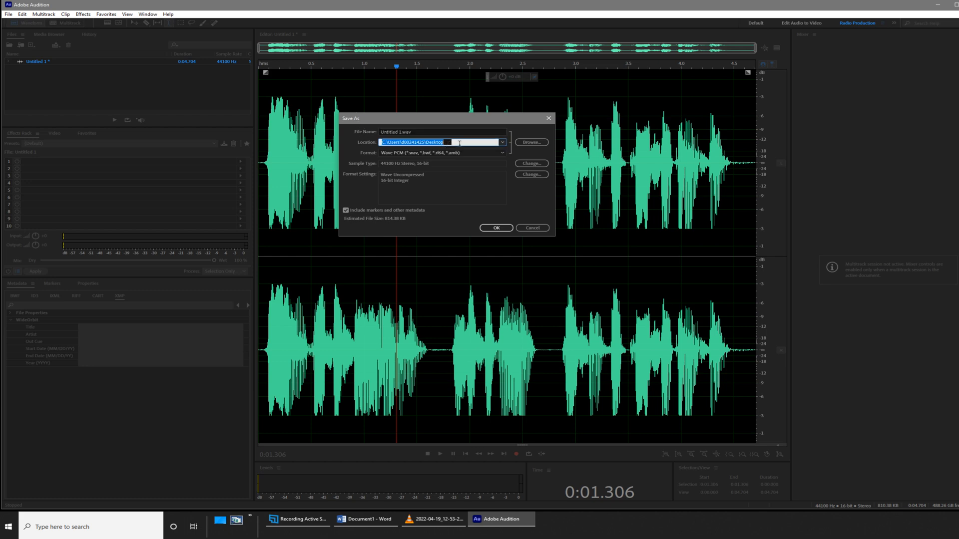
click(502, 153)
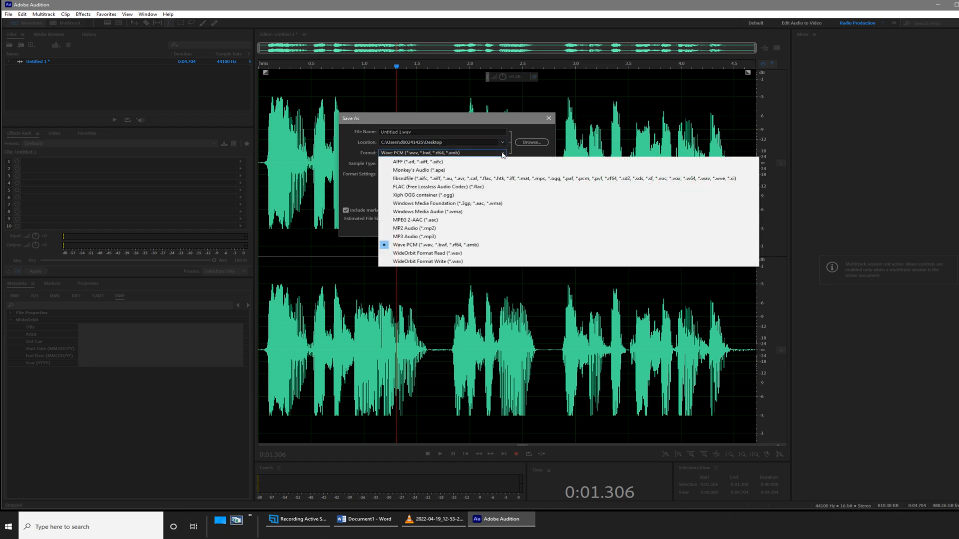
click(458, 239)
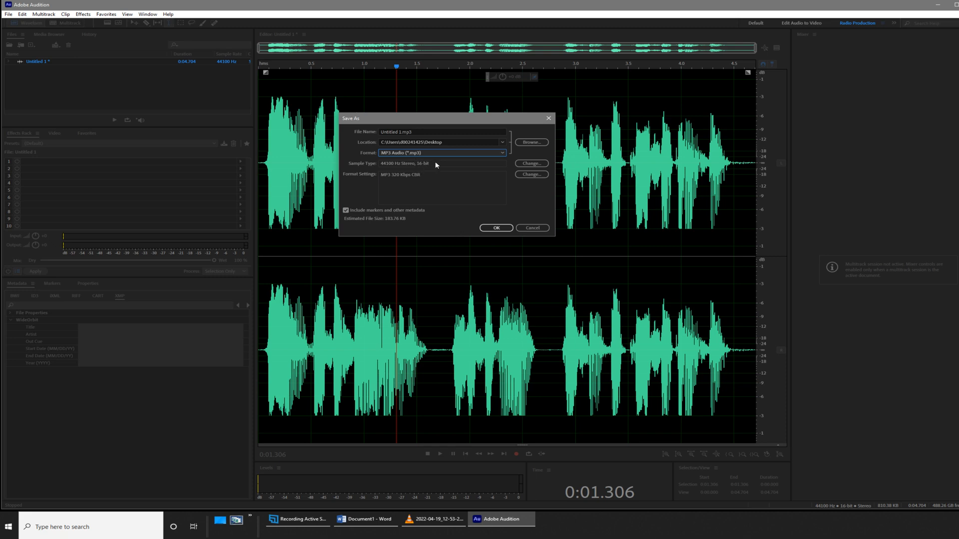
Review the sample type and MP3 bitrate settings, and save the recording as Untitled 1.mp3
click(533, 164)
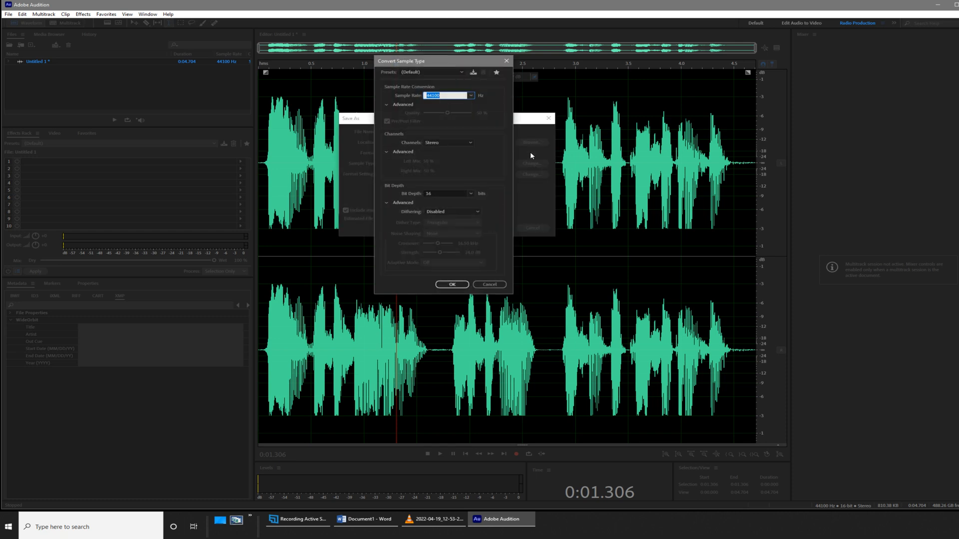
click(511, 60)
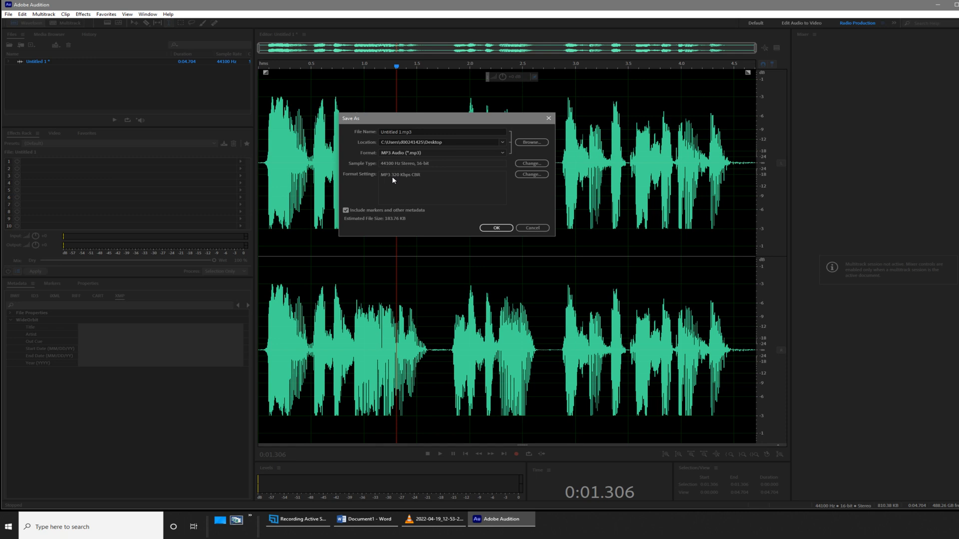
click(532, 174)
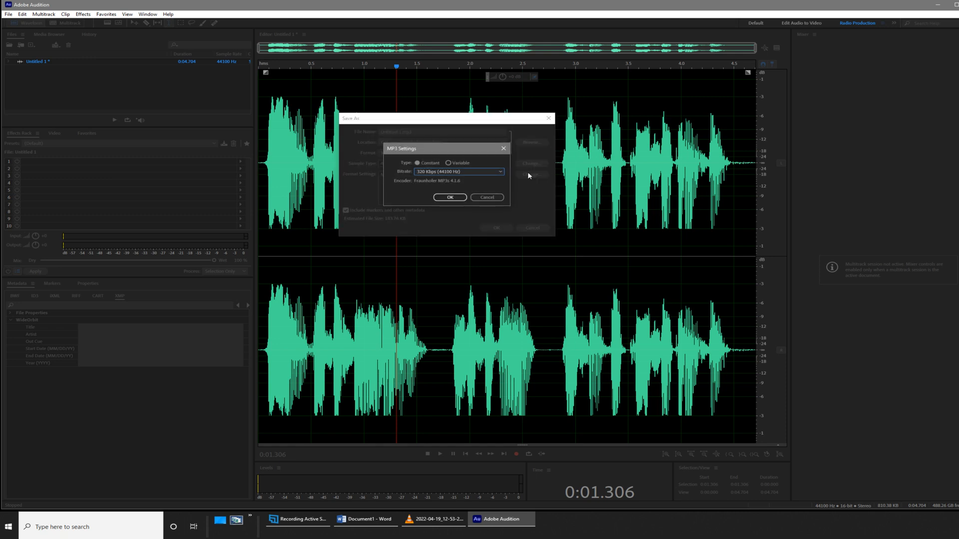
click(503, 148)
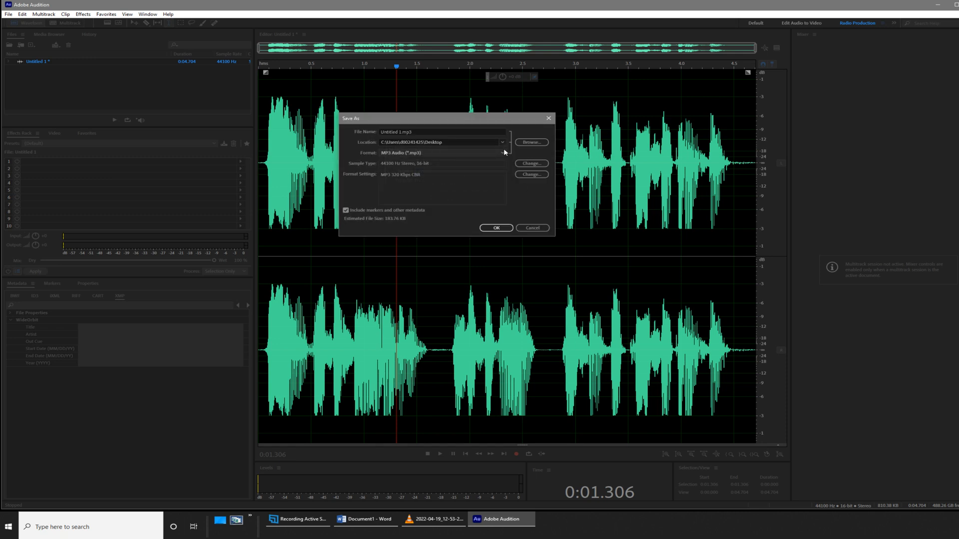
click(493, 229)
click(490, 187)
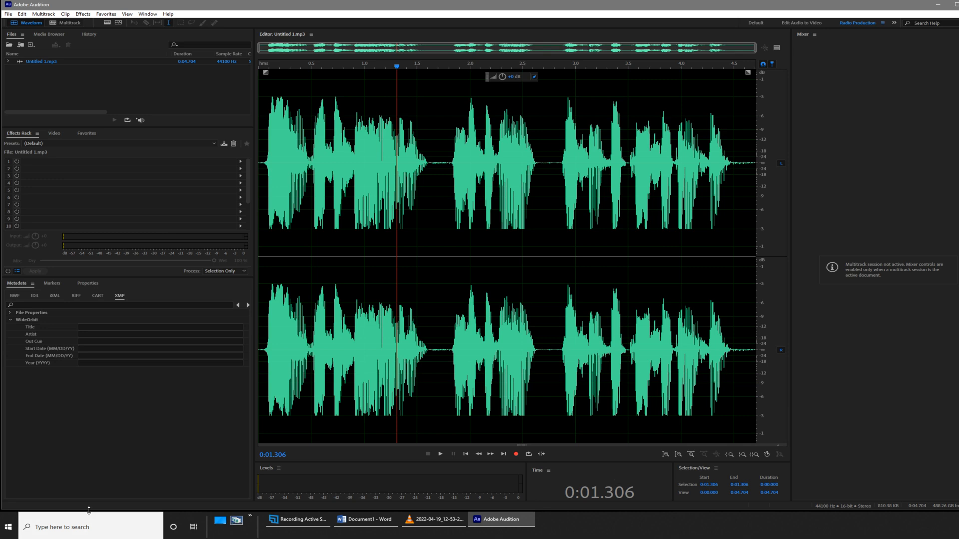
Open Paint and paste the captured desktop screenshot into the blank canvas
click(76, 534)
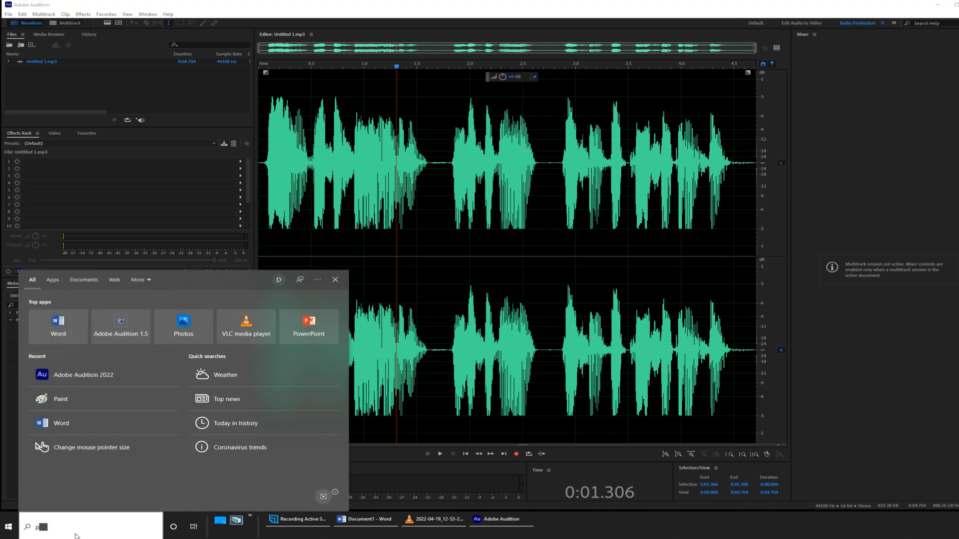
text(paint)
key(Return)
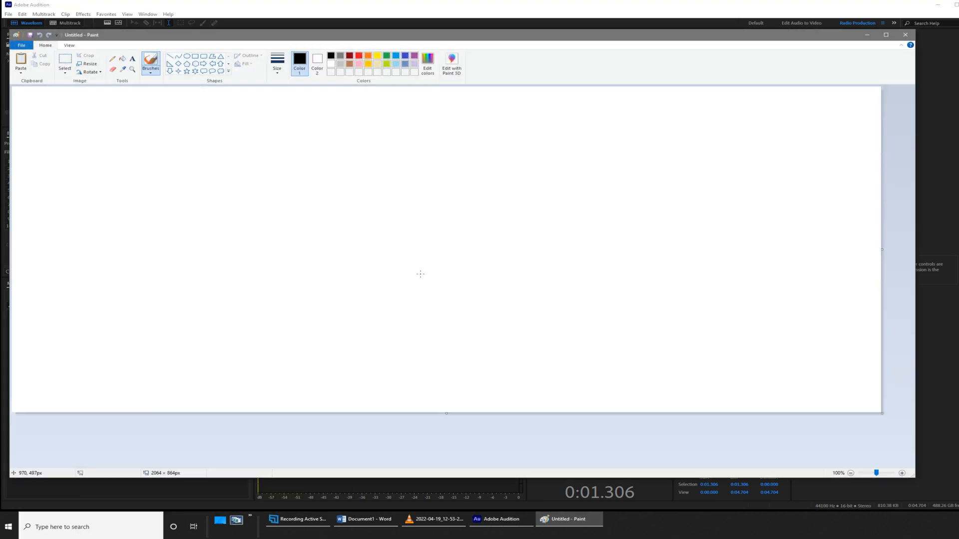
key(ctrl+v)
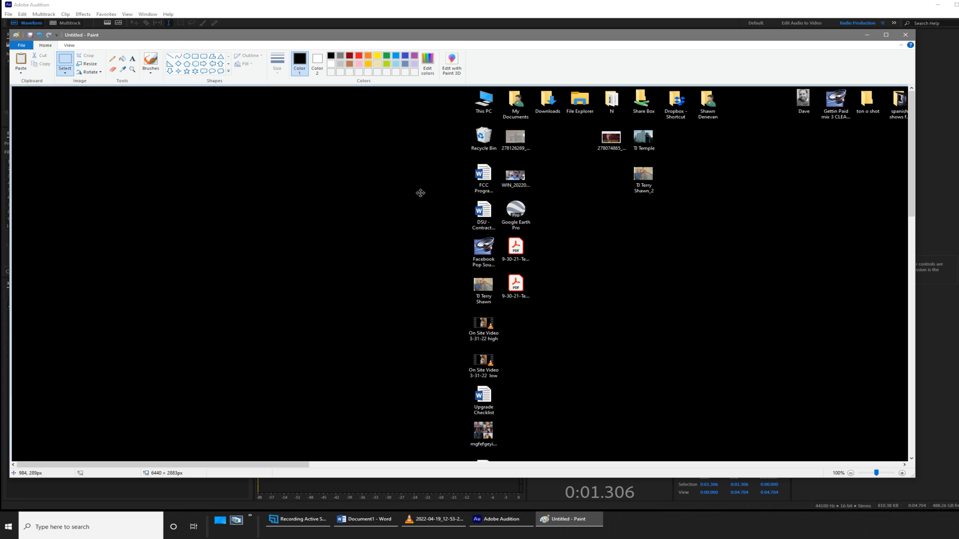
Crop the pasted screenshot to the monitor area showing the Audition window, about 2393 × 1475 px
scroll(574, 272, down, 15)
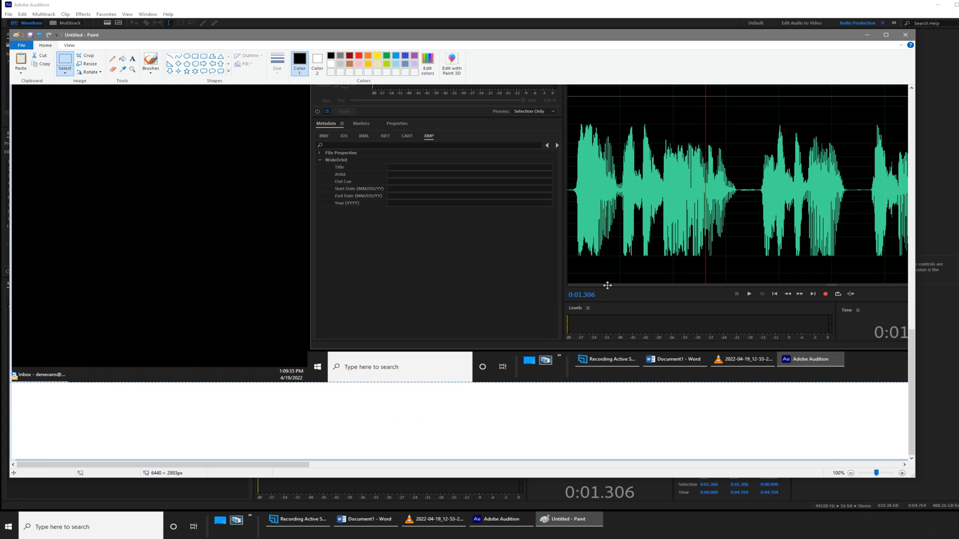
scroll(606, 284, down, 2)
scroll(179, 195, up, 2)
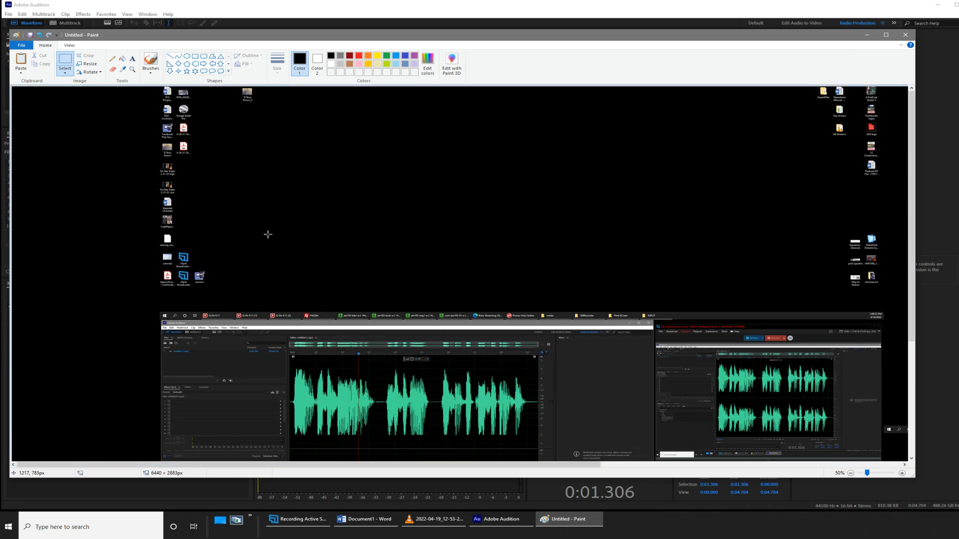
scroll(292, 243, down, 4)
drag(156, 143, 663, 420)
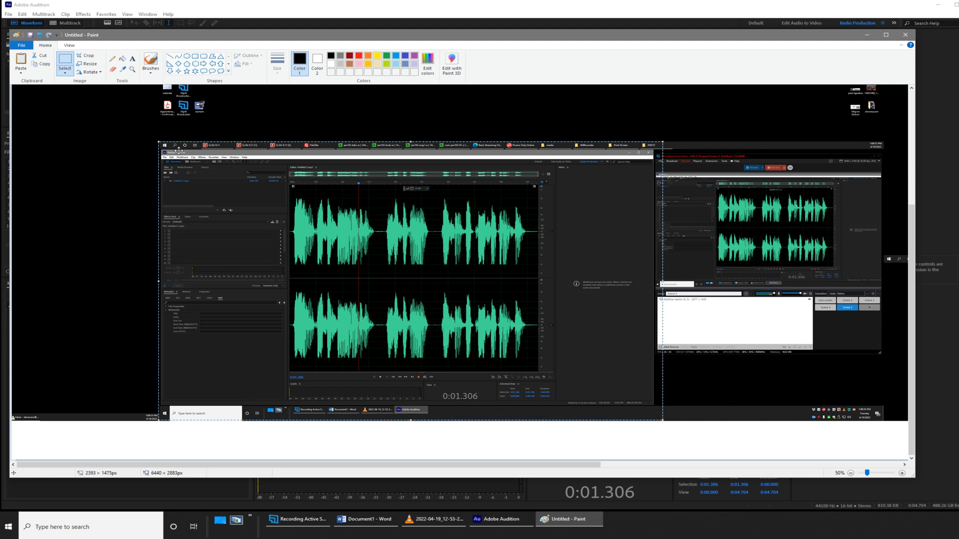
click(85, 55)
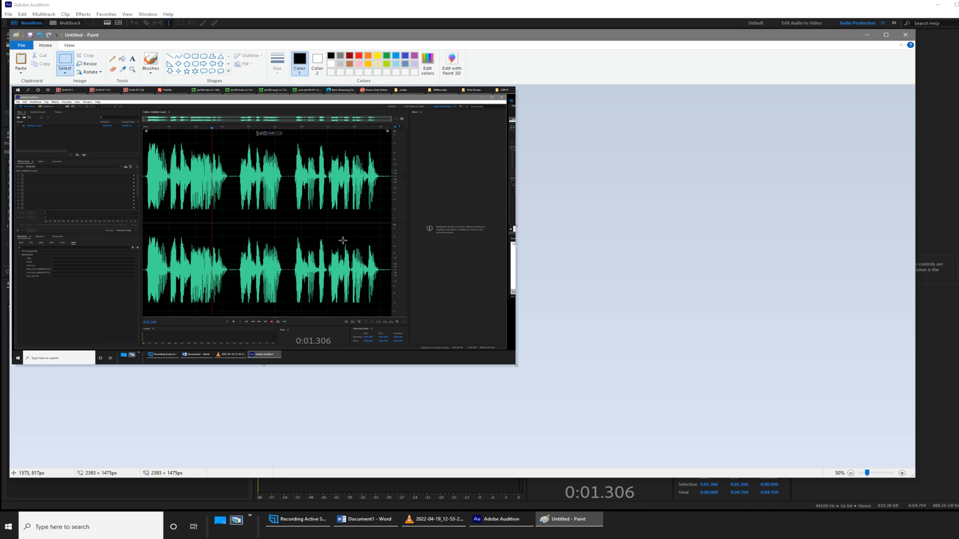
Minimize Paint and Audition, and switch to the Word document with the project title
click(867, 35)
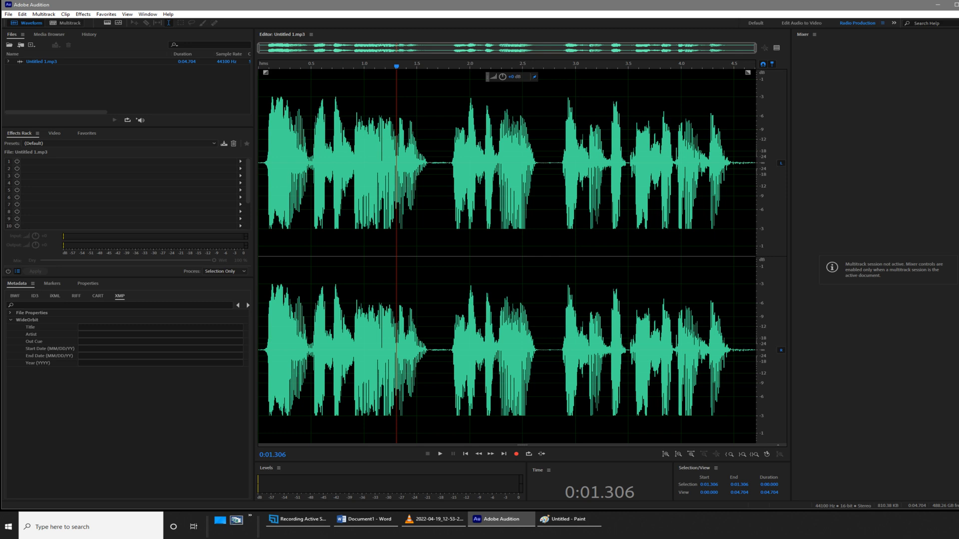
click(937, 4)
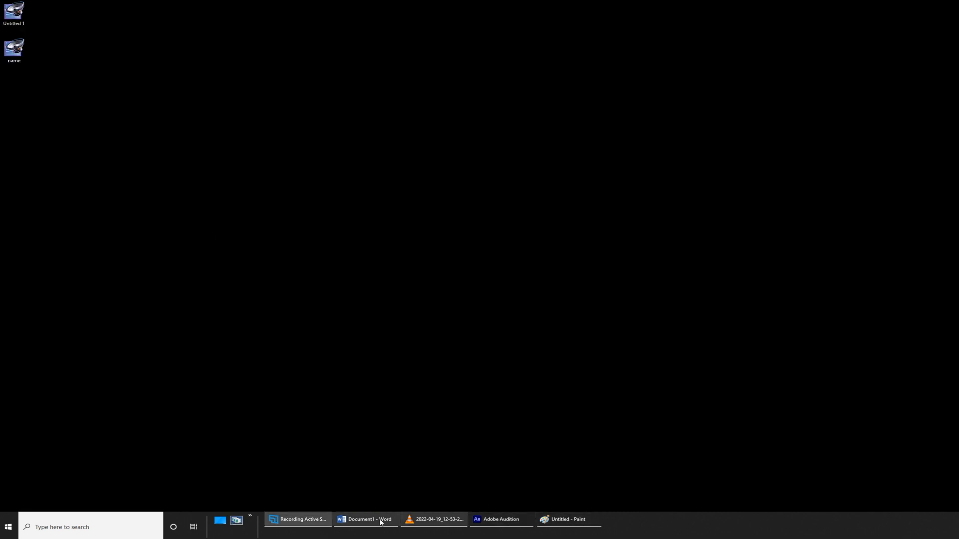
click(351, 521)
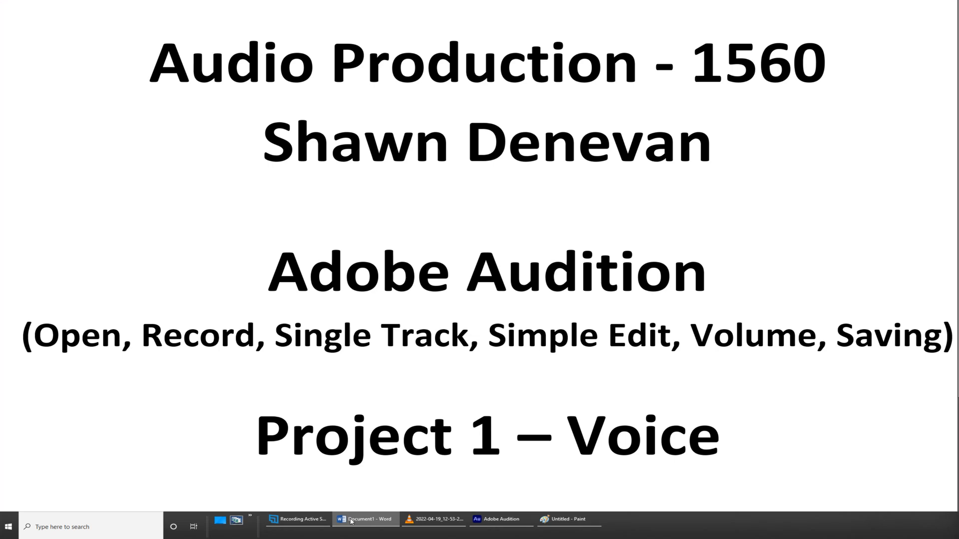